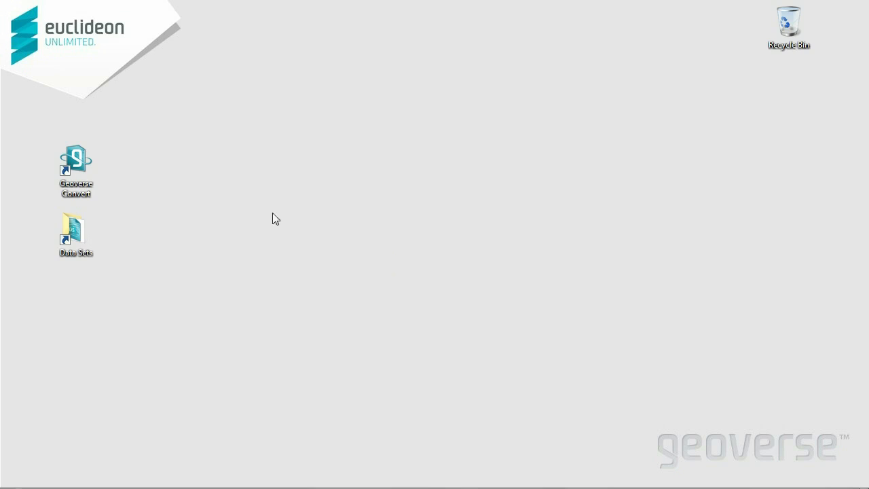
Launch Geoverse Convert, then make the job list pane taller and the settings panel narrower.
click(67, 158)
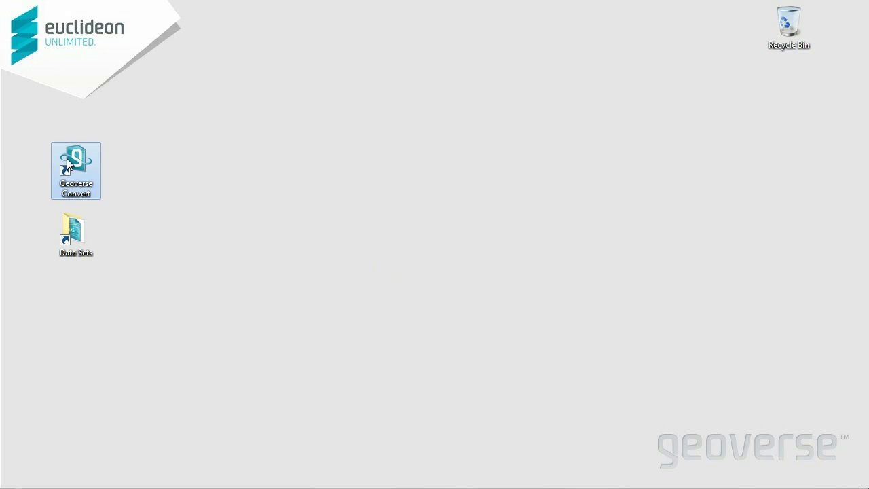
double_click(67, 158)
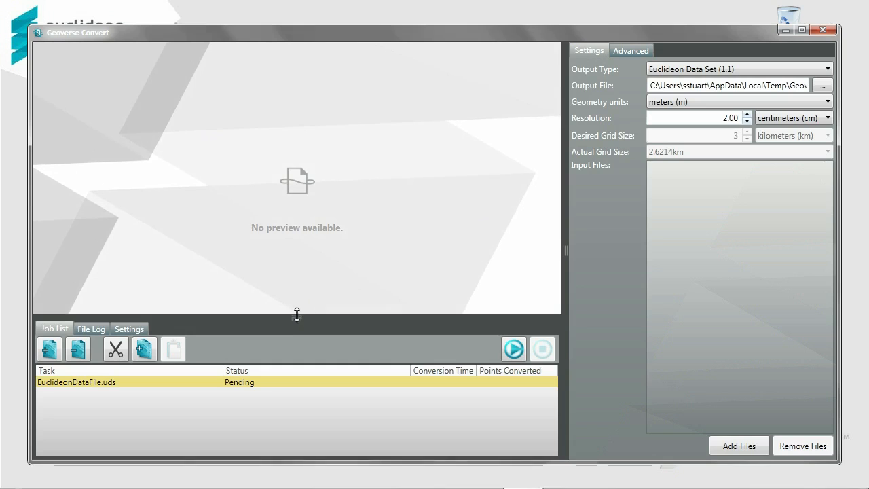
mouse_move(297, 310)
mouse_down()
mouse_move(296, 290)
mouse_move(297, 303)
mouse_up()
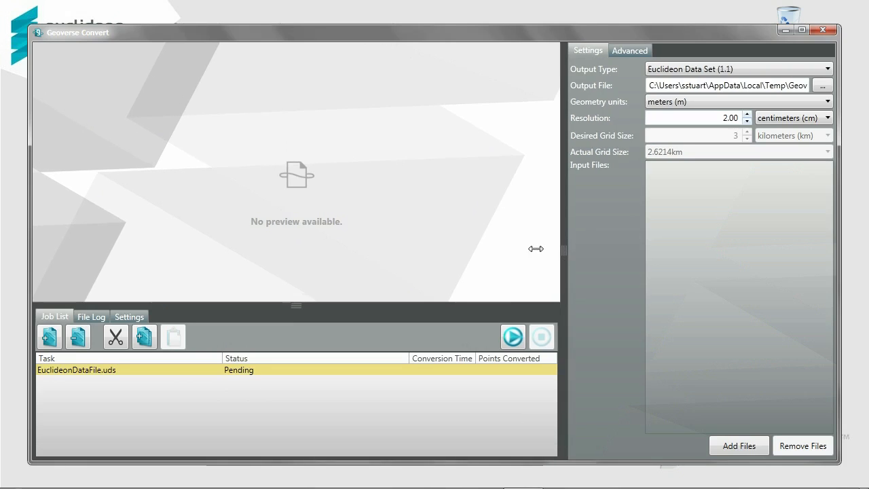
mouse_move(566, 248)
mouse_down()
mouse_move(590, 248)
mouse_move(565, 248)
mouse_up()
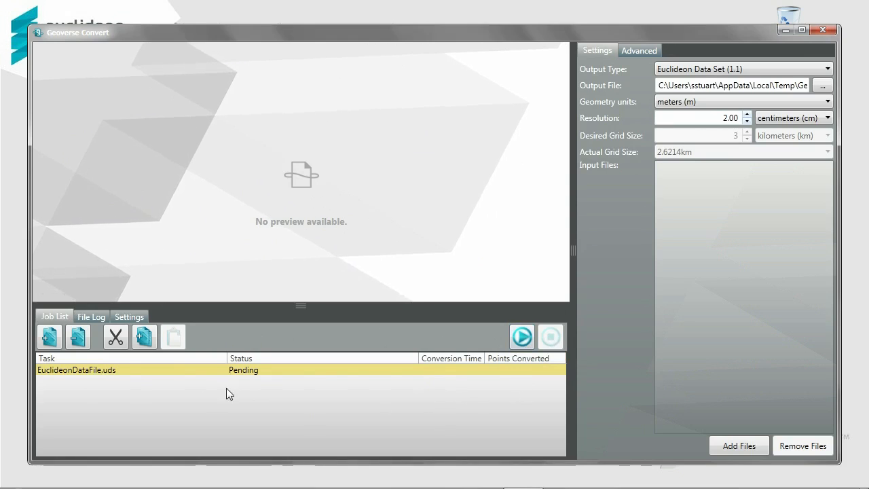
click(86, 315)
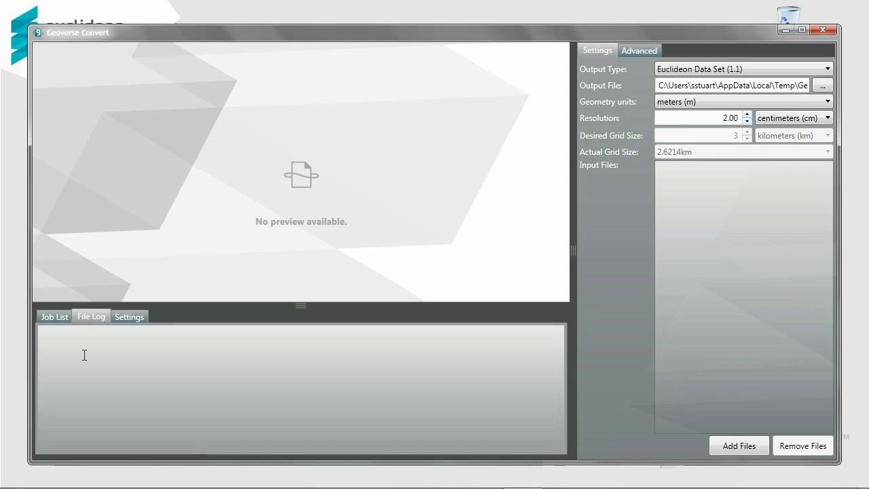
click(136, 319)
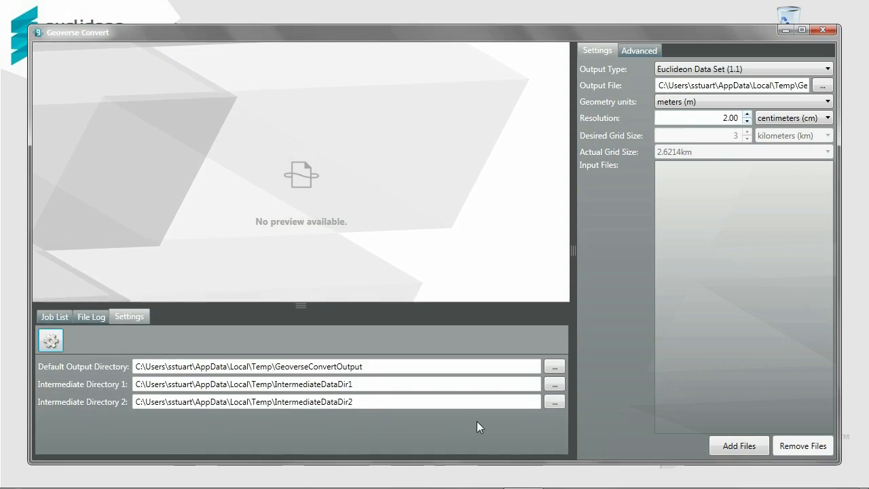
click(54, 316)
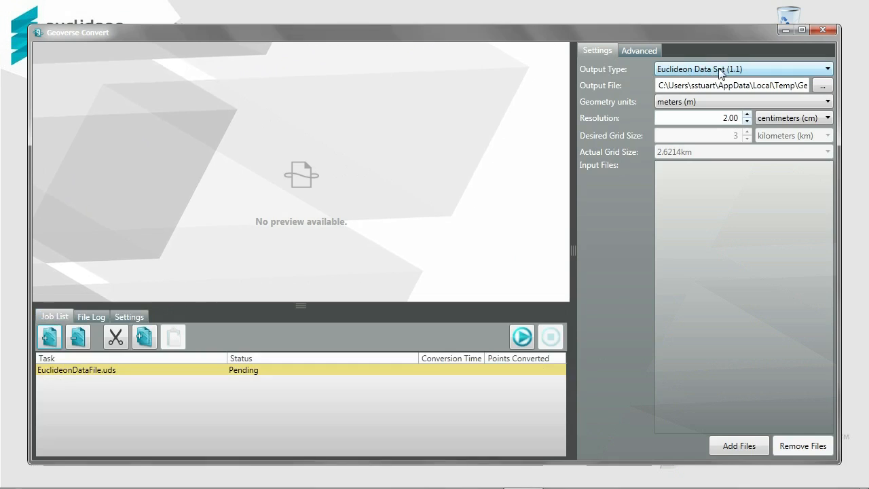
click(817, 70)
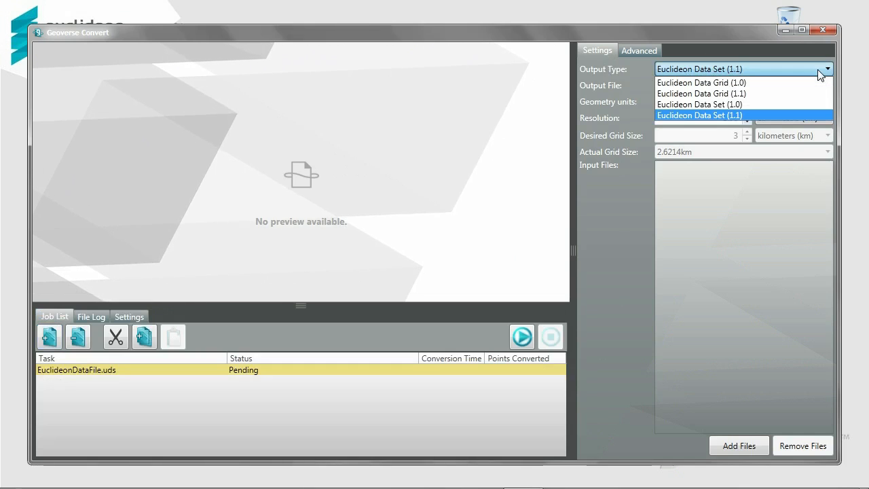
click(812, 115)
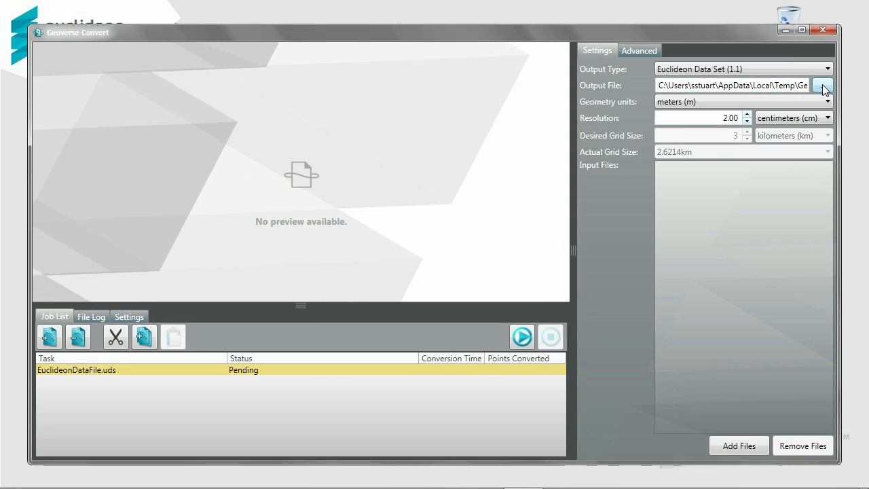
click(825, 102)
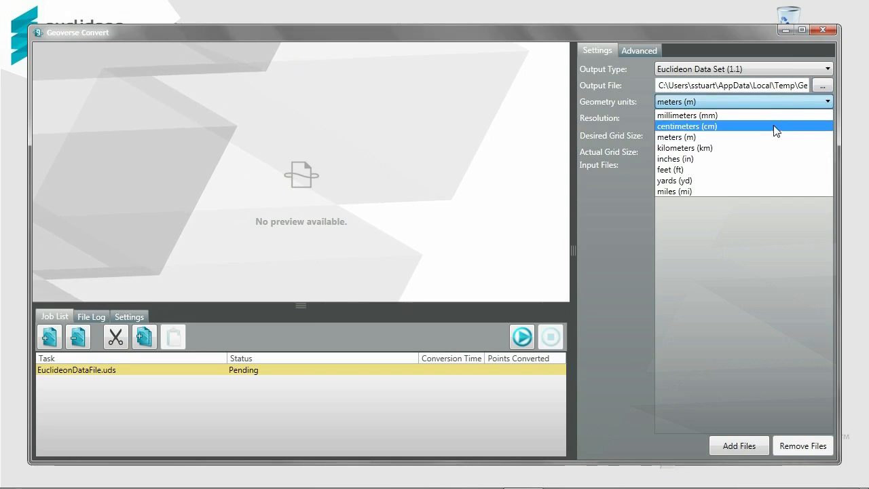
click(663, 138)
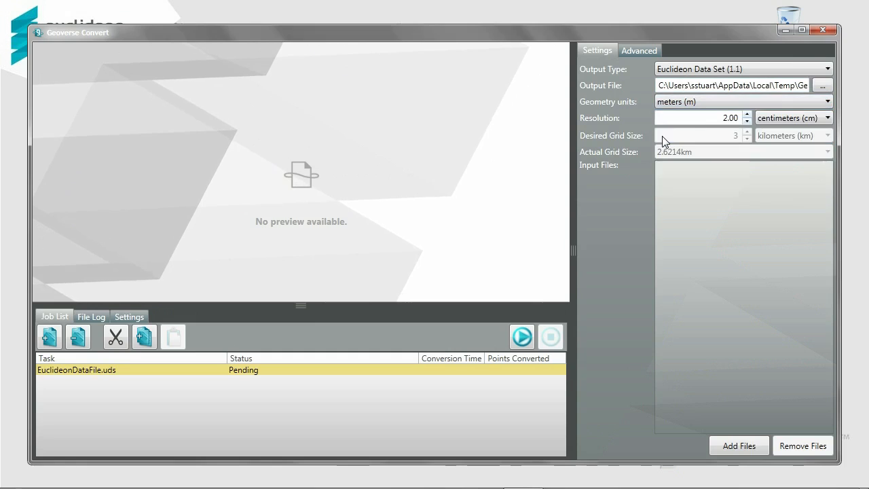
click(786, 118)
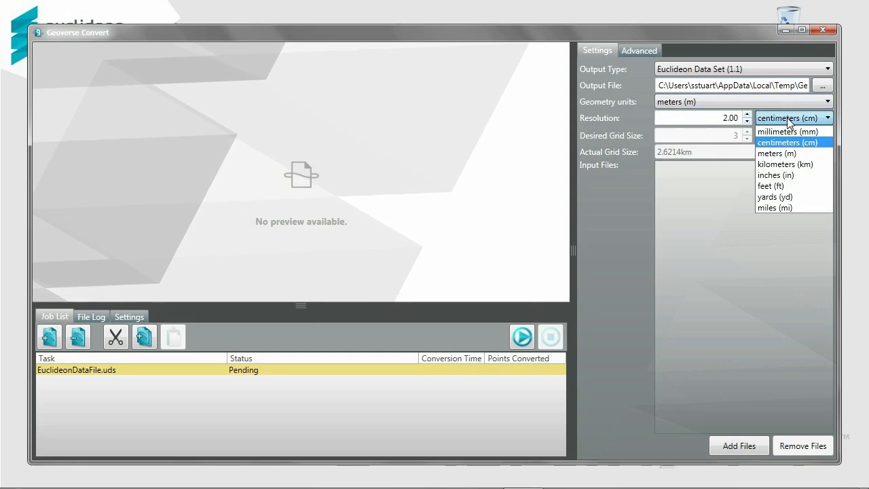
click(787, 118)
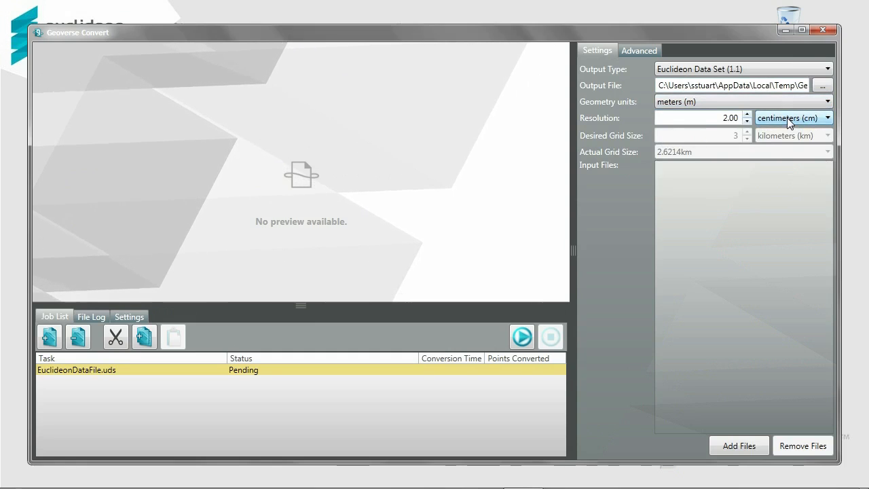
click(645, 49)
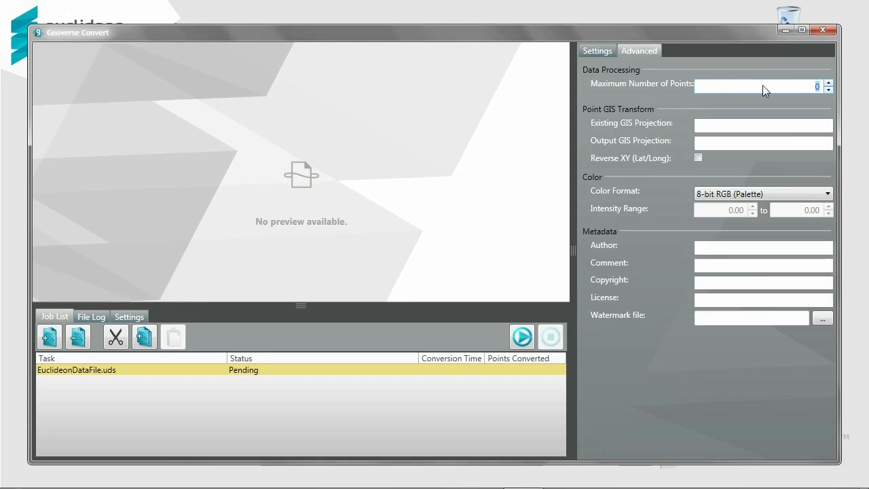
mouse_move(670, 123)
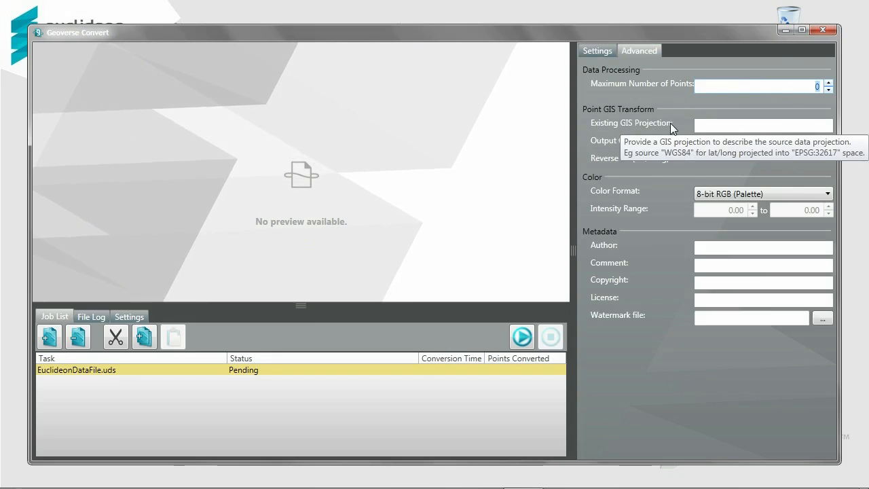
mouse_move(612, 139)
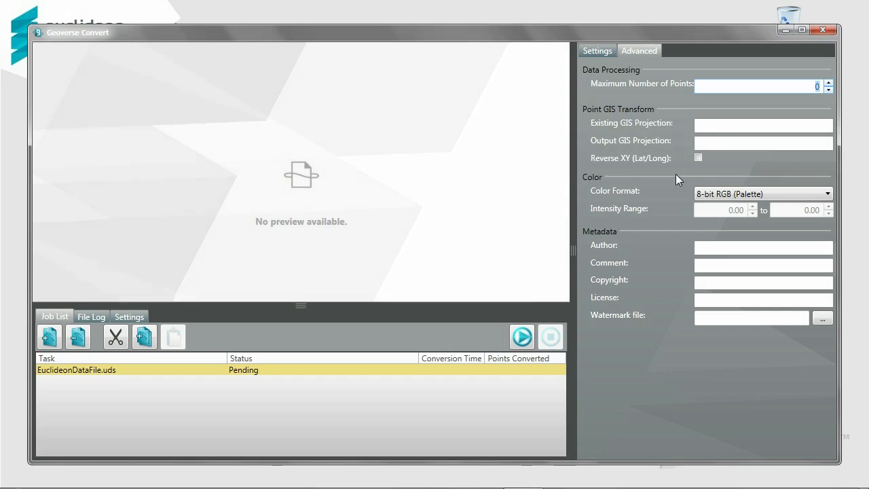
click(749, 194)
click(747, 194)
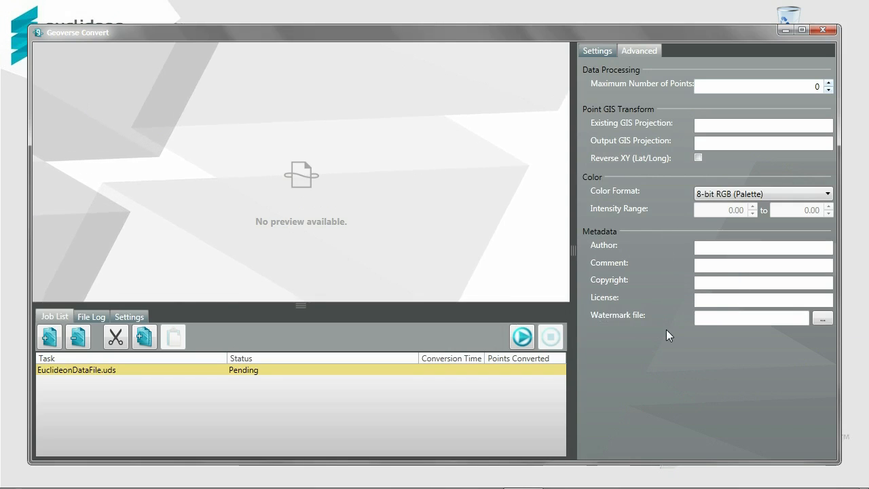
click(595, 49)
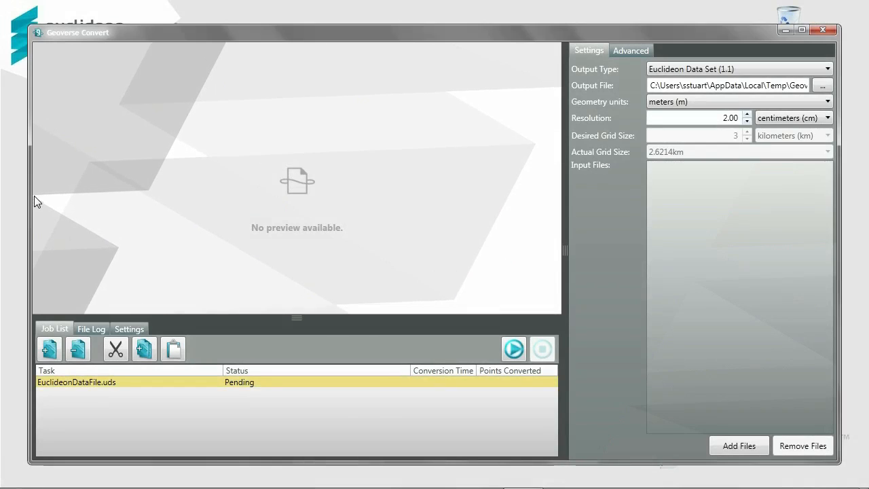
Add GB_3DRGB_D2.las and GB_3DRGB_D3.las from Data Sets\Convert Demo to the input files list.
drag(27, 196, 119, 198)
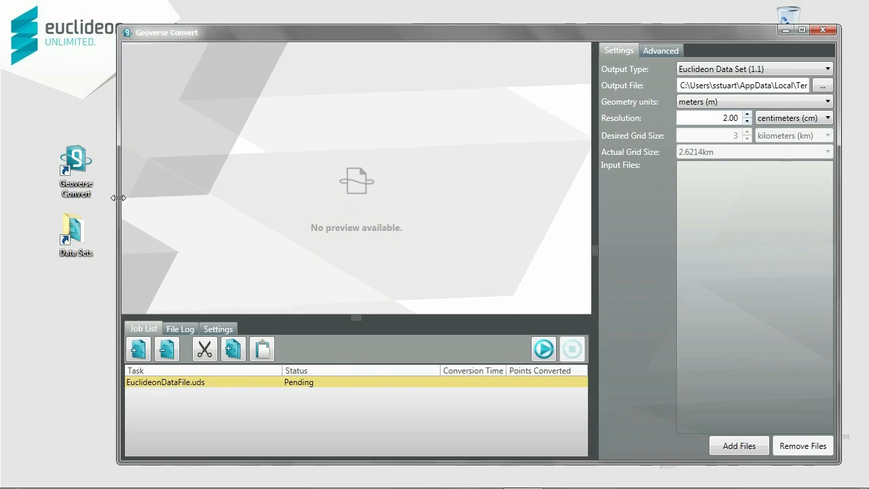
double_click(65, 231)
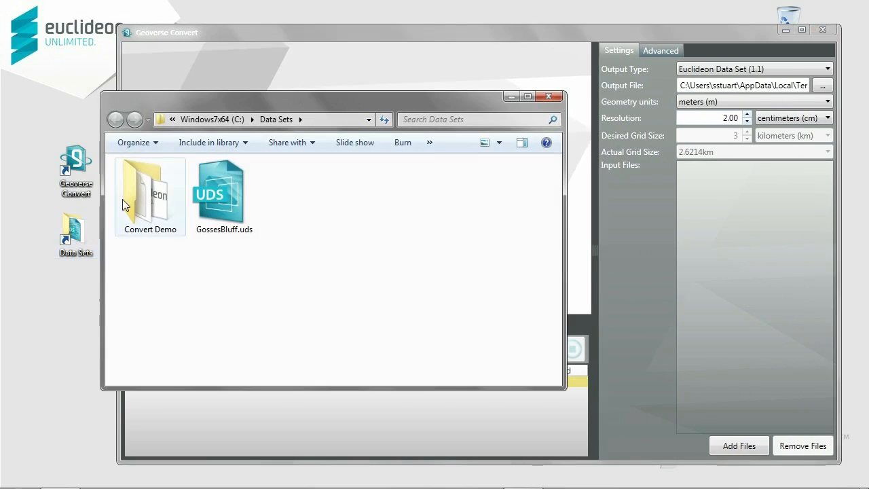
double_click(122, 199)
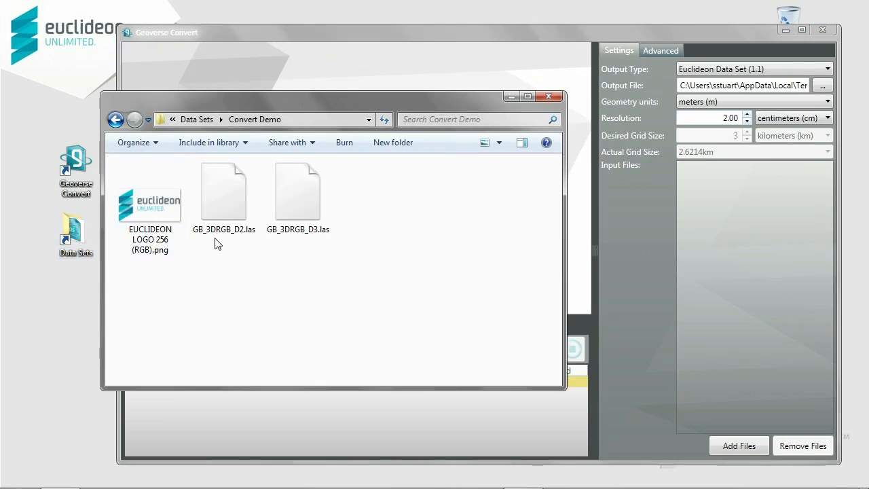
drag(217, 244, 757, 210)
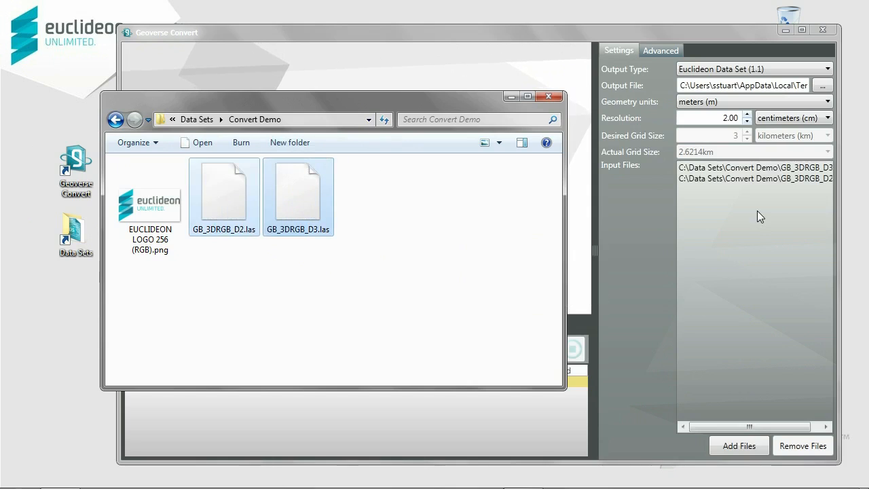
click(549, 96)
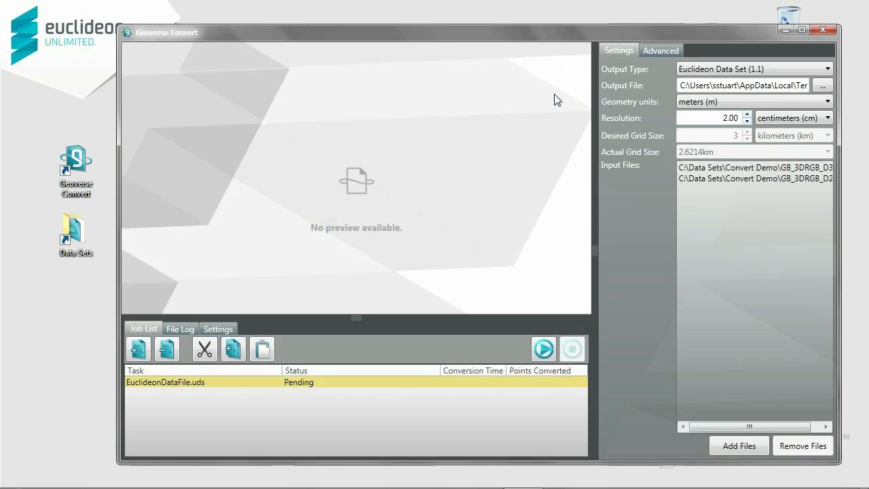
Keep the Euclideon Data Set (1.1) output type and save the output as Convert Demo\GossesBluff-Convert.uds.
click(733, 69)
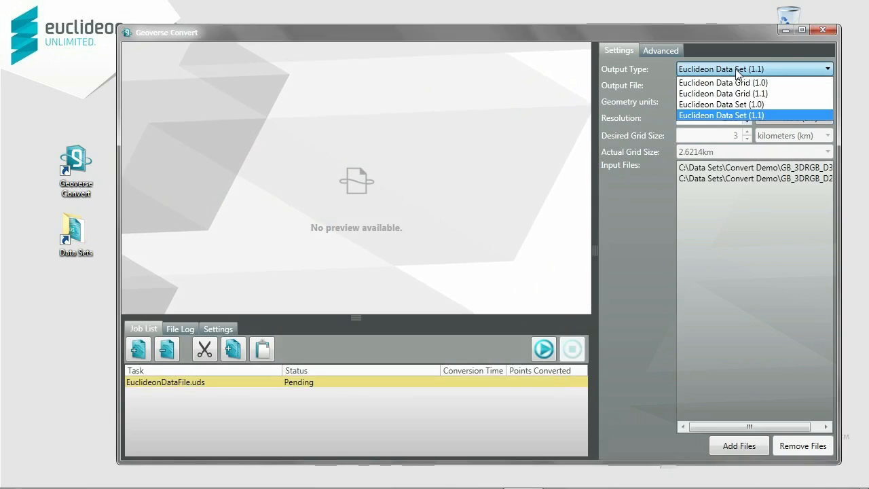
click(737, 114)
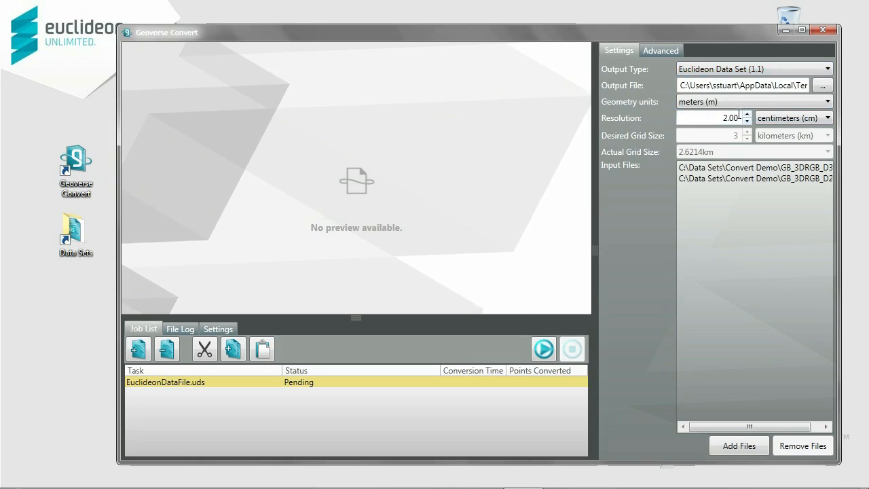
click(822, 86)
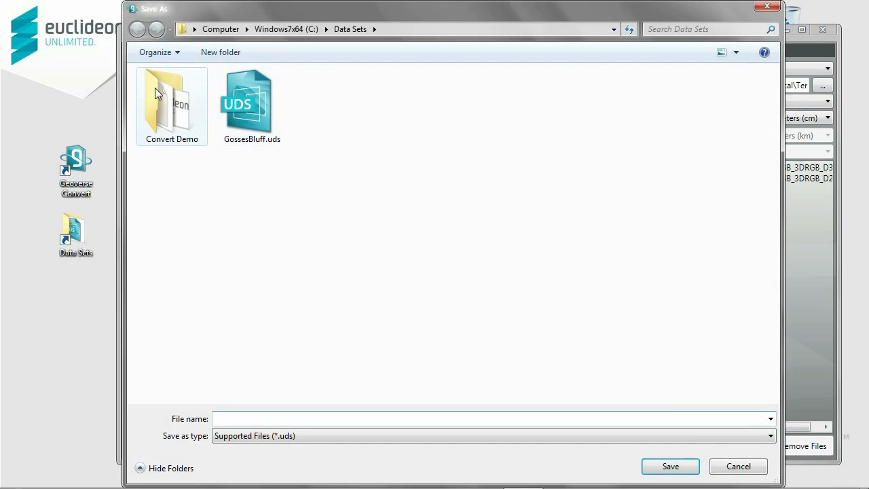
double_click(157, 89)
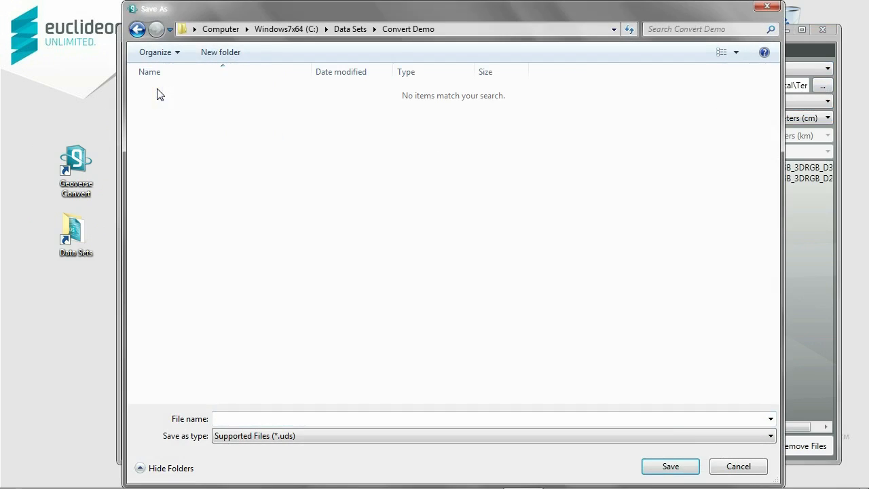
click(248, 417)
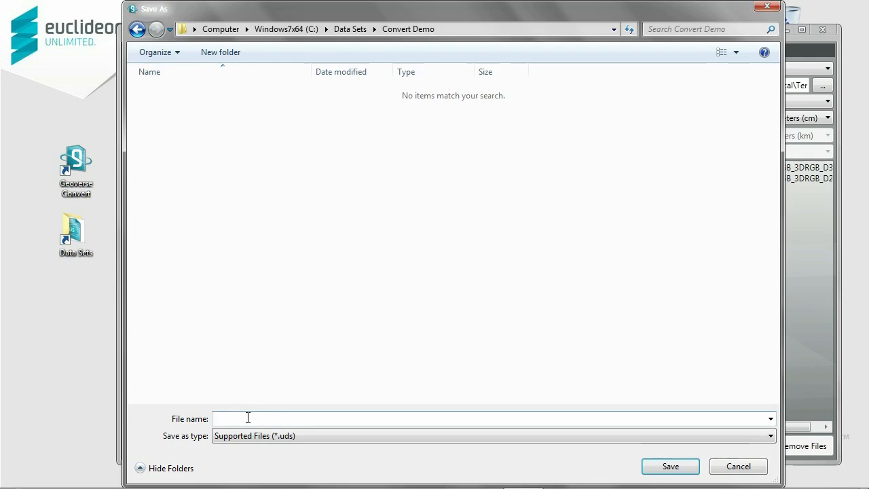
text(GossesBluff-Convert)
click(667, 465)
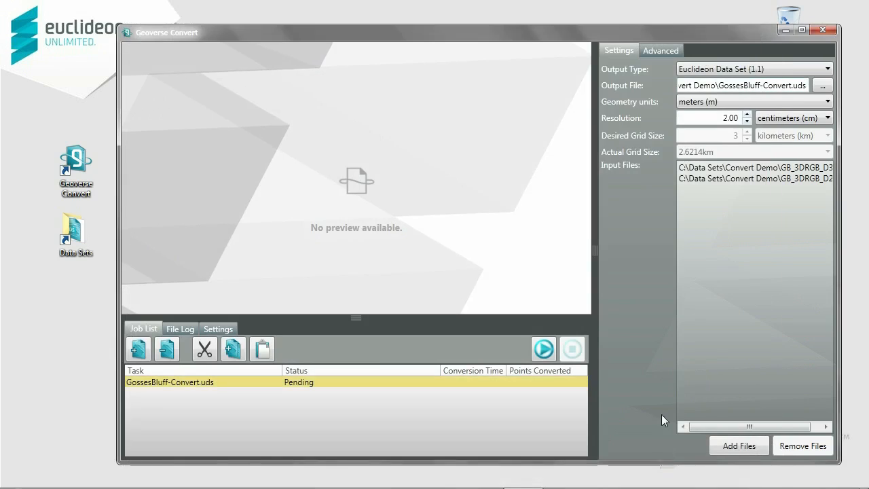
Keep meters and centimeters as units, and change the resolution value from 2.00 to 20.
click(781, 103)
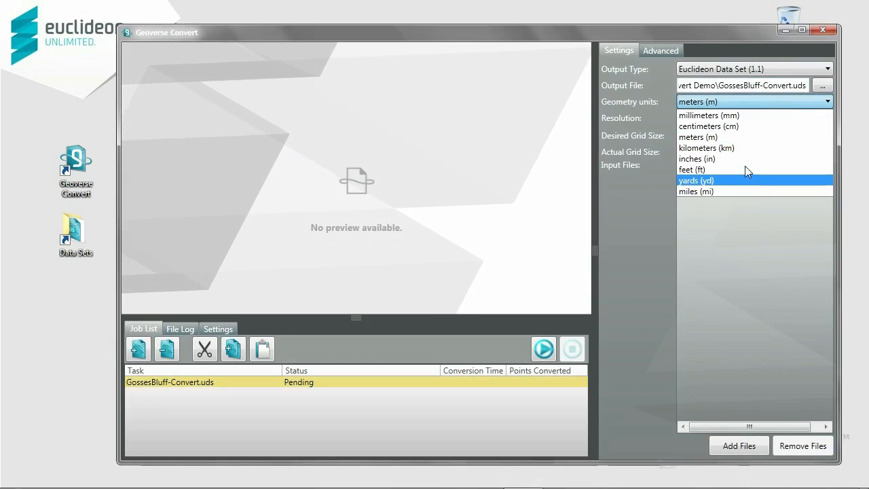
click(707, 138)
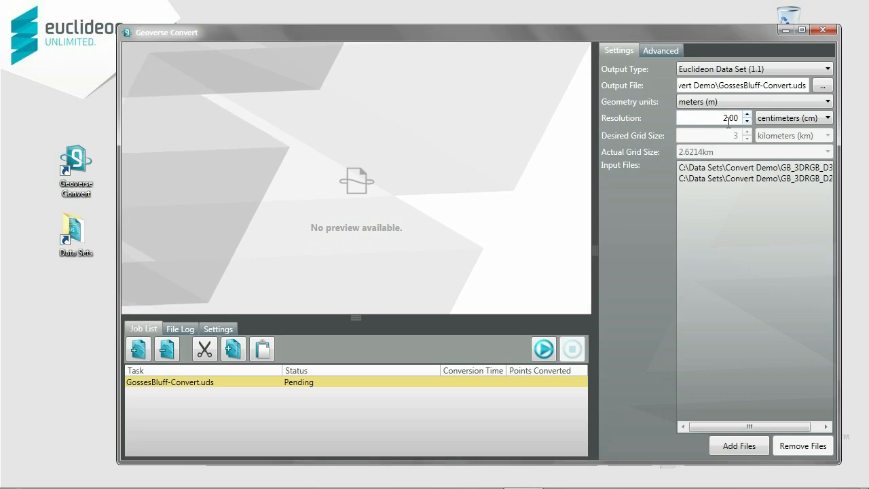
click(799, 121)
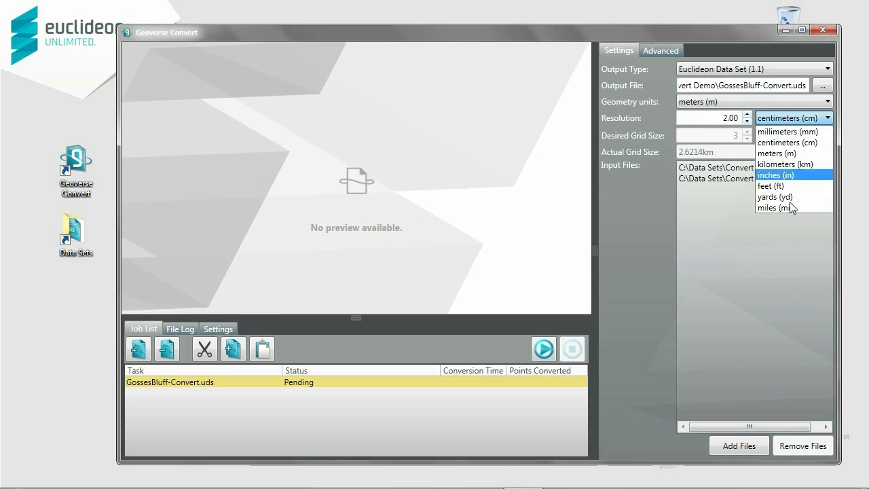
click(787, 142)
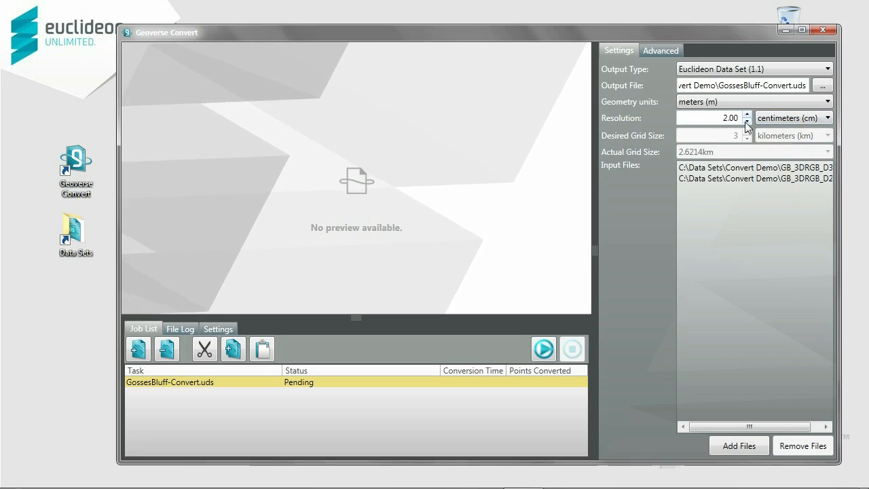
double_click(733, 119)
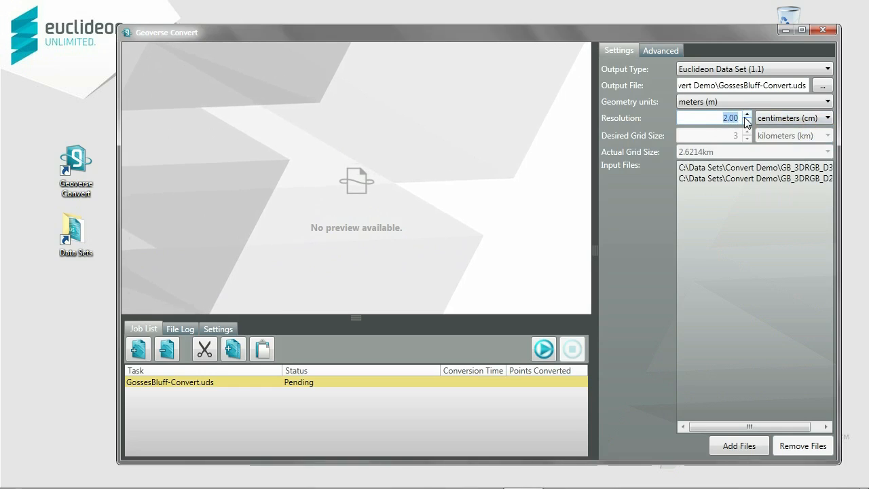
text(20)
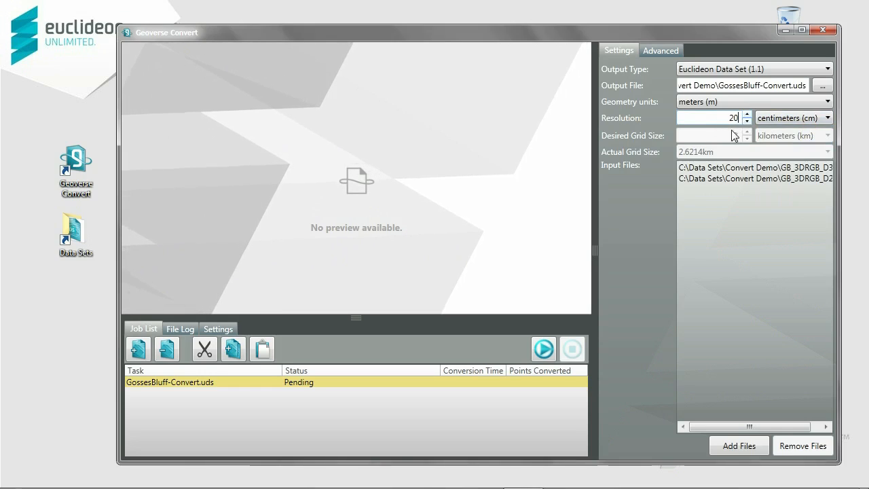
On the Advanced tab, set Maximum Number of Points to 1,000,000 and the output projection to EPSG:28353.
click(652, 51)
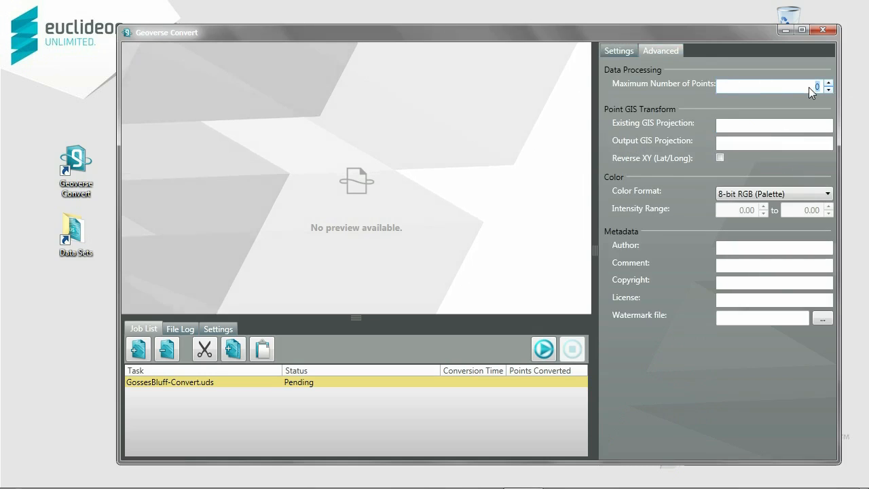
text(1,00)
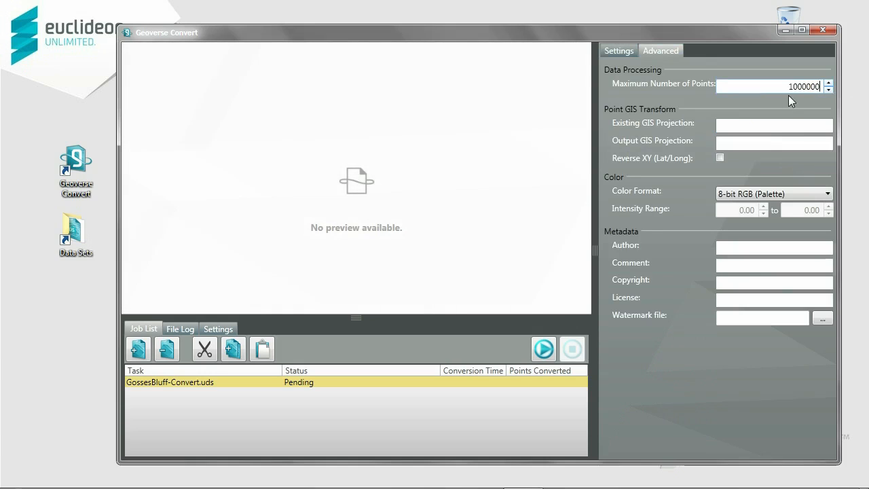
text(0,000)
click(750, 125)
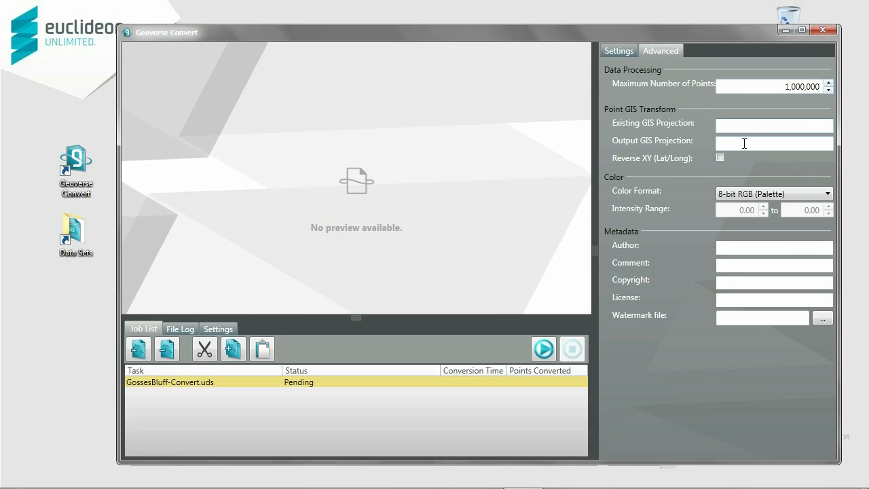
click(744, 143)
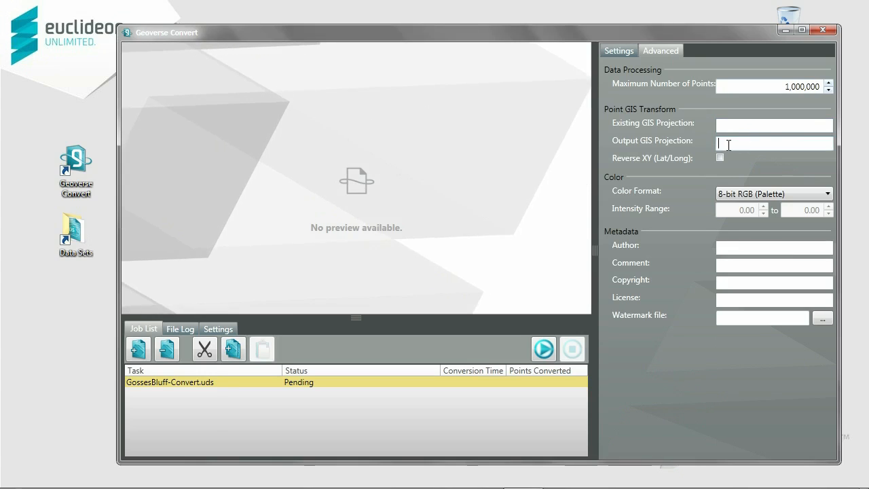
text(EPSG:28353)
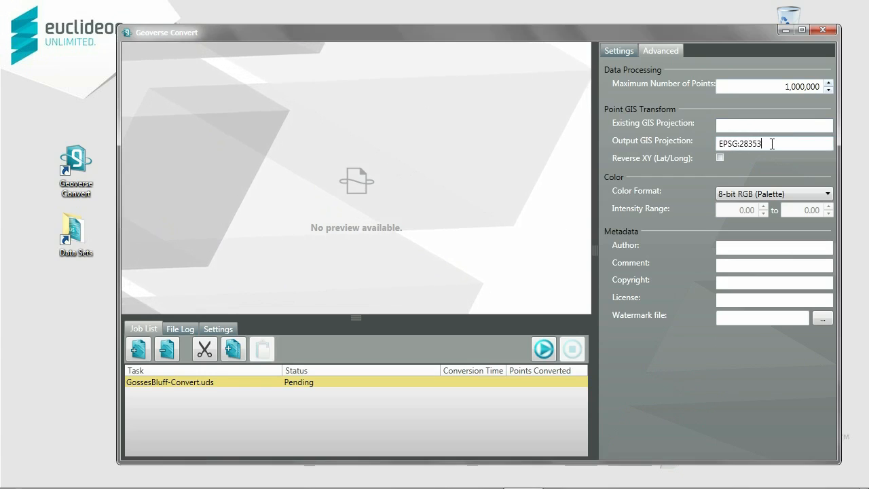
Keep 8-bit RGB (Palette) color, enter the author name, and add the comment 'Gosses Bluff Sample'.
click(782, 192)
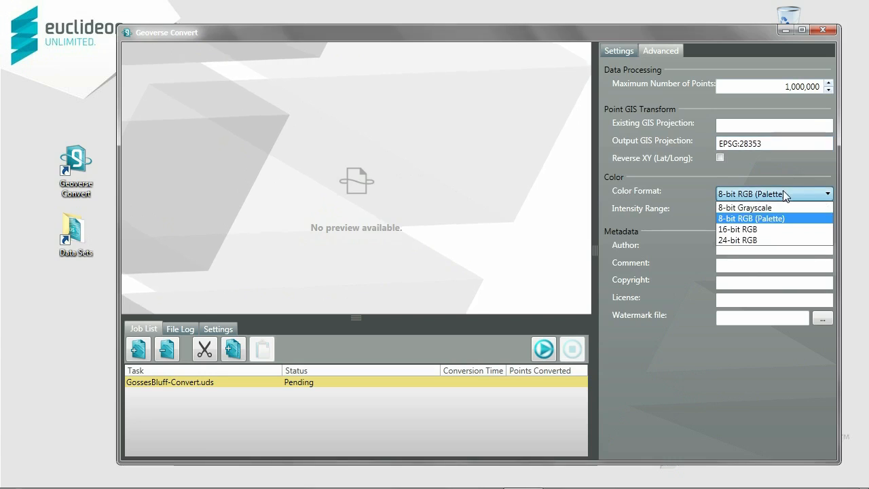
click(782, 219)
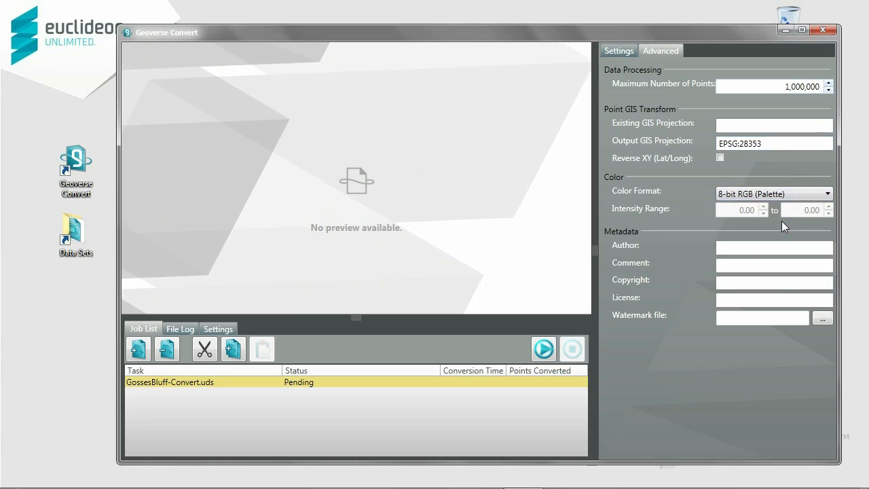
click(755, 248)
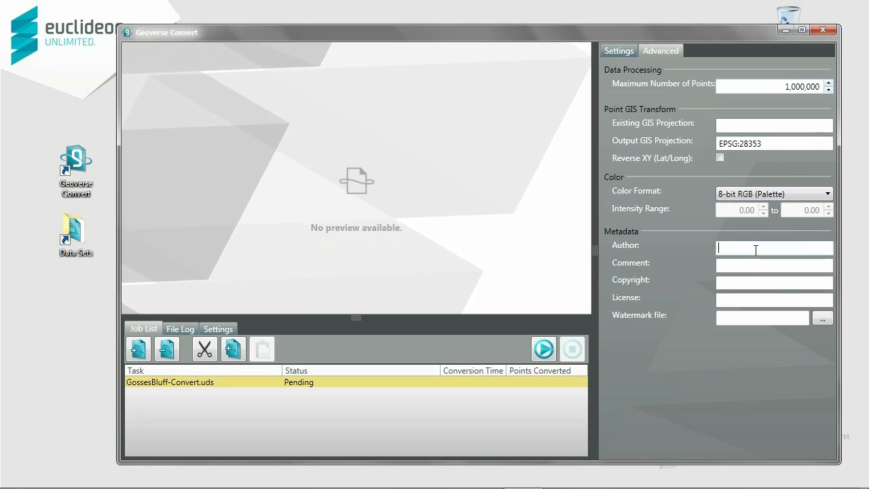
text(Sebastian)
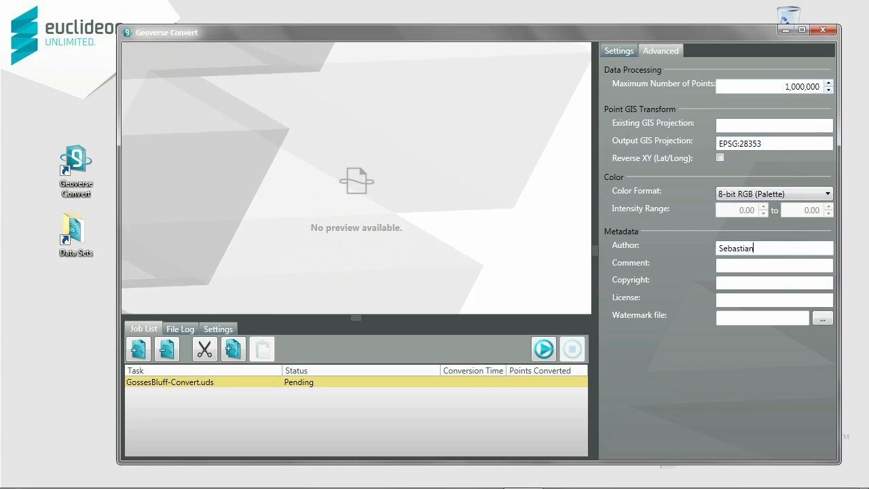
key(Tab)
text(Goss)
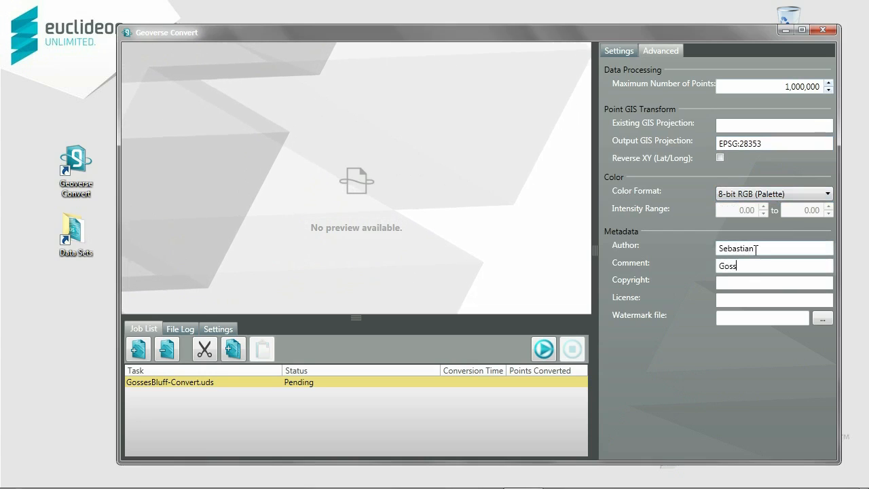
text(es Bluff Sample)
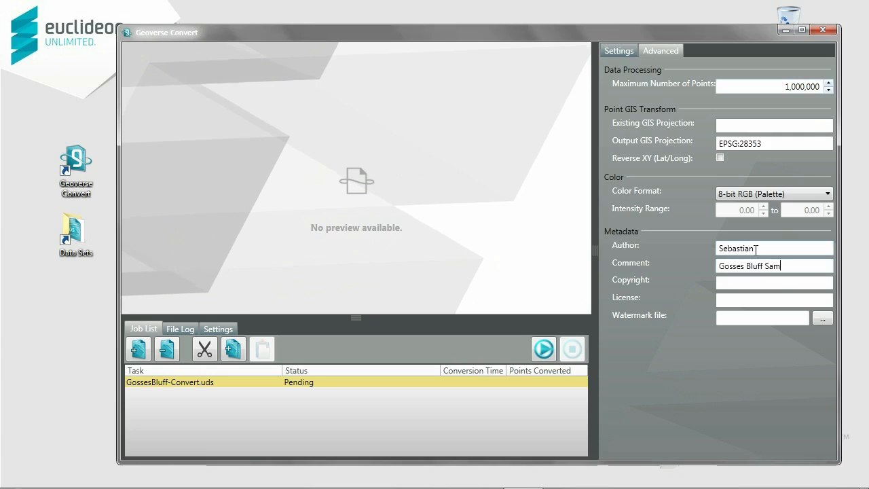
click(741, 281)
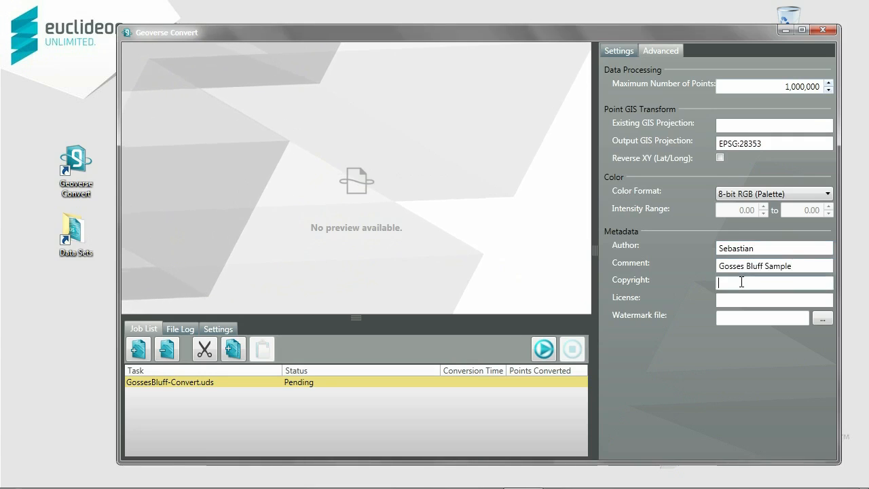
click(732, 301)
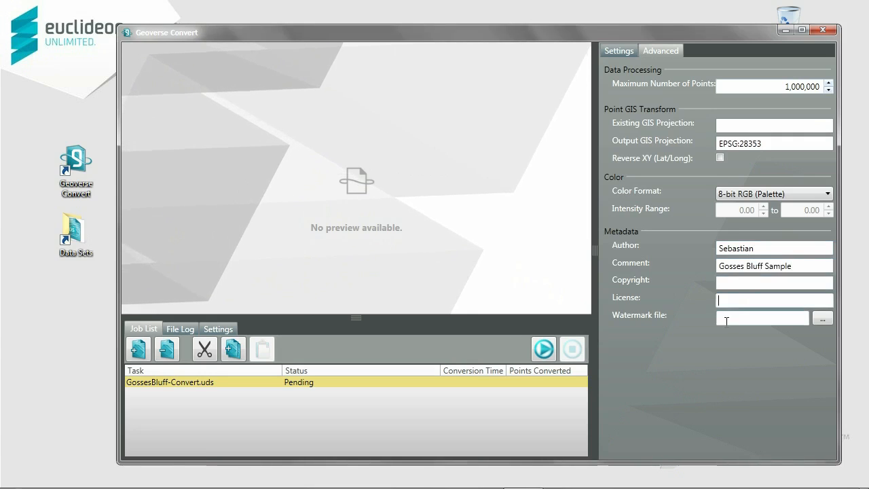
click(726, 321)
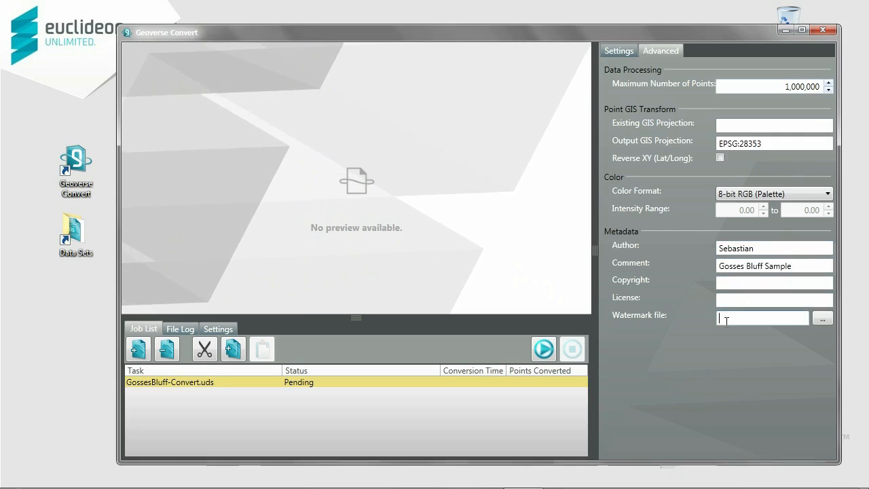
Set EUCLIDEON LOGO 256 (RGB).png as the watermark and start converting to GossesBluff-Convert.uds.
click(829, 317)
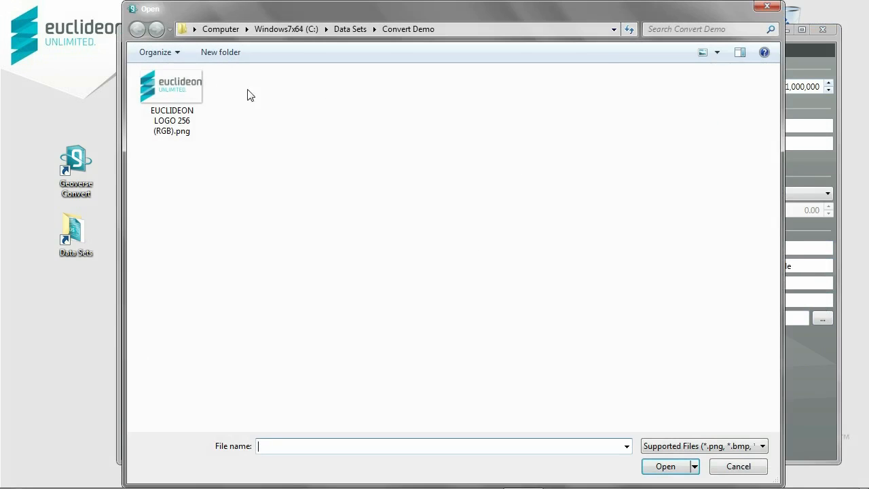
click(184, 87)
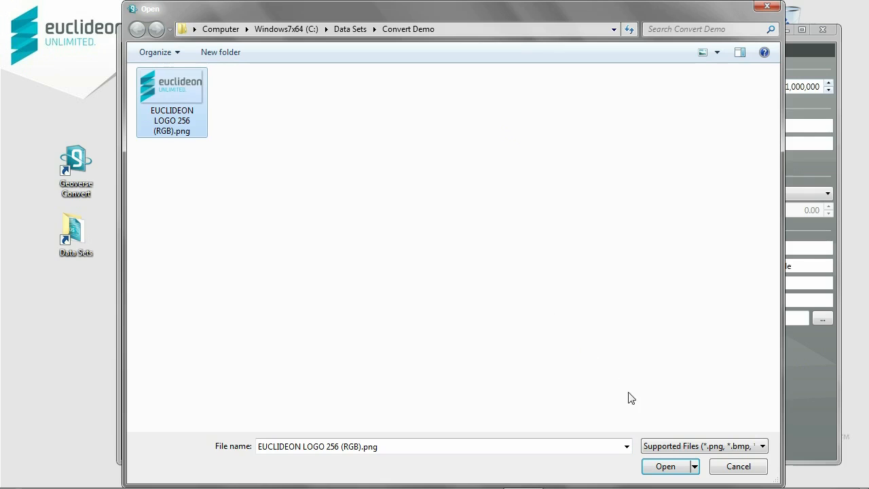
click(664, 465)
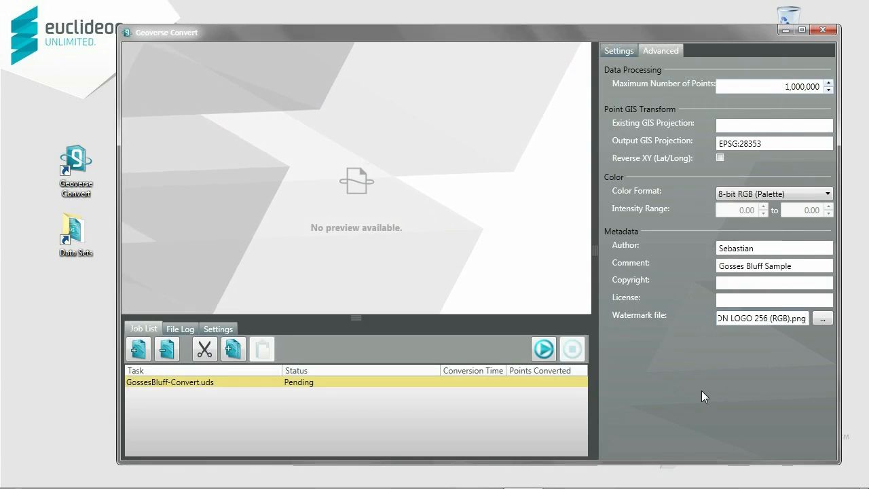
click(541, 349)
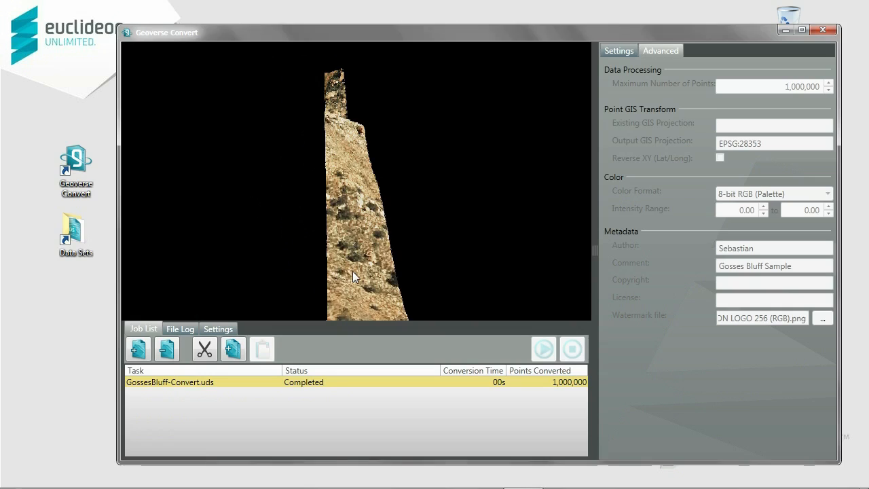
Duplicate the completed job, set Maximum Number of Points to 0, and rerun it, overwriting the existing output.
click(237, 349)
click(264, 349)
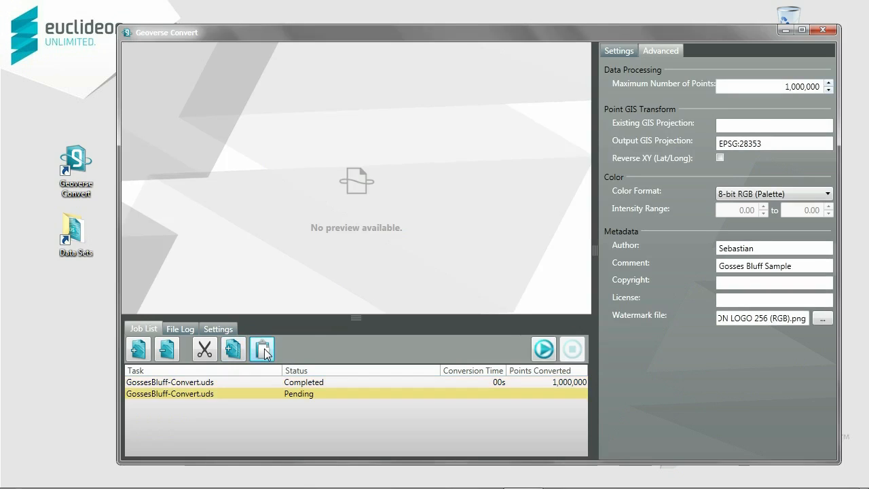
click(787, 87)
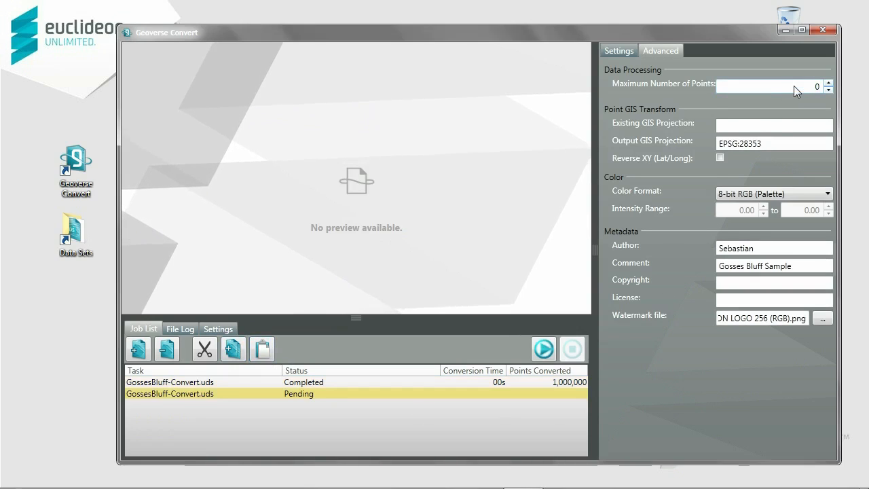
click(543, 349)
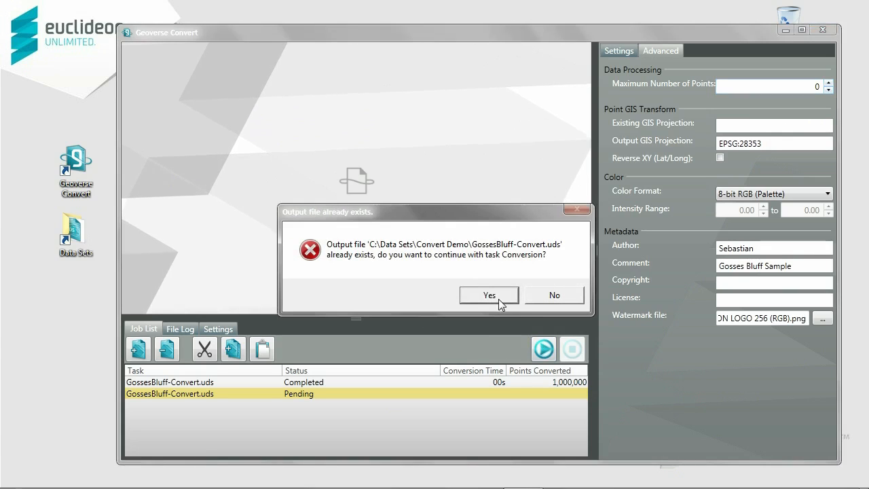
click(498, 299)
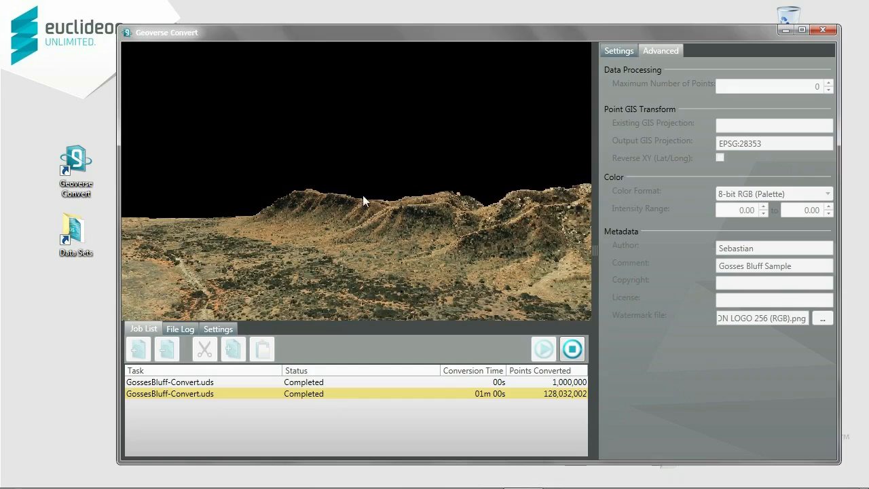
Rotate the preview to inspect the converted 128,032,002-point Gosses Bluff terrain.
drag(500, 239, 468, 149)
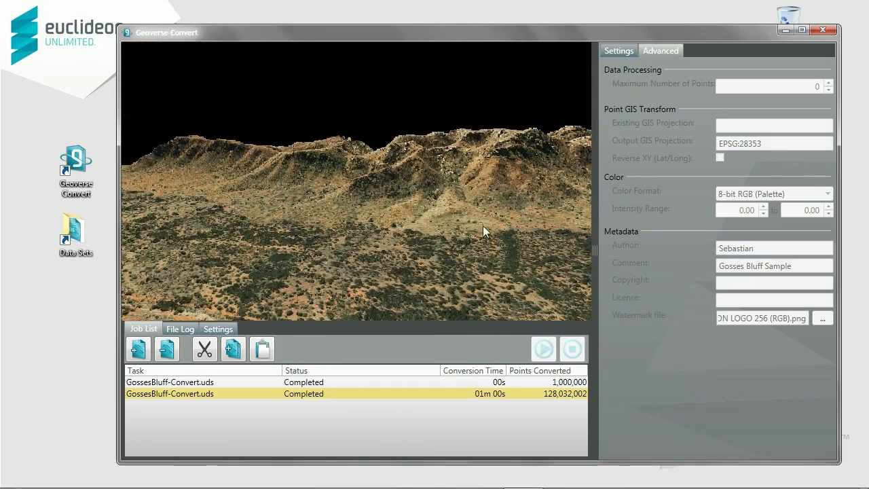
Open GossesBluff-Convert.uds from Data Sets\Convert Demo in Geoverse View.
double_click(80, 232)
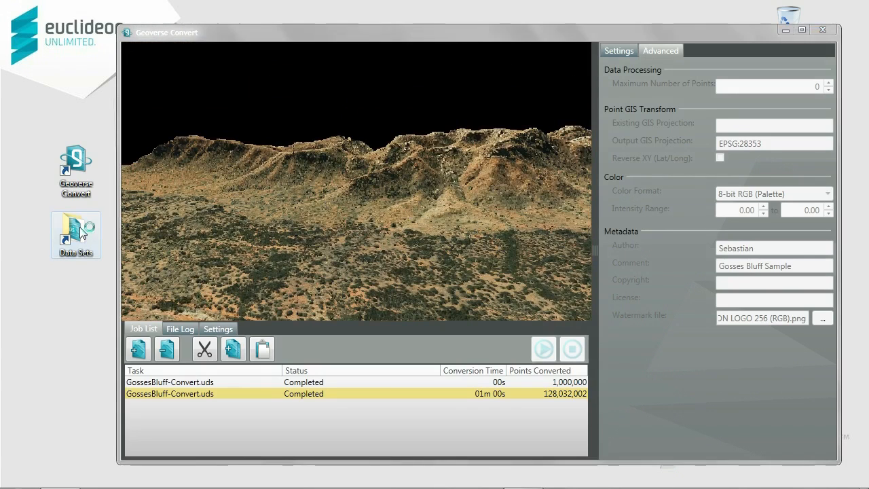
double_click(143, 208)
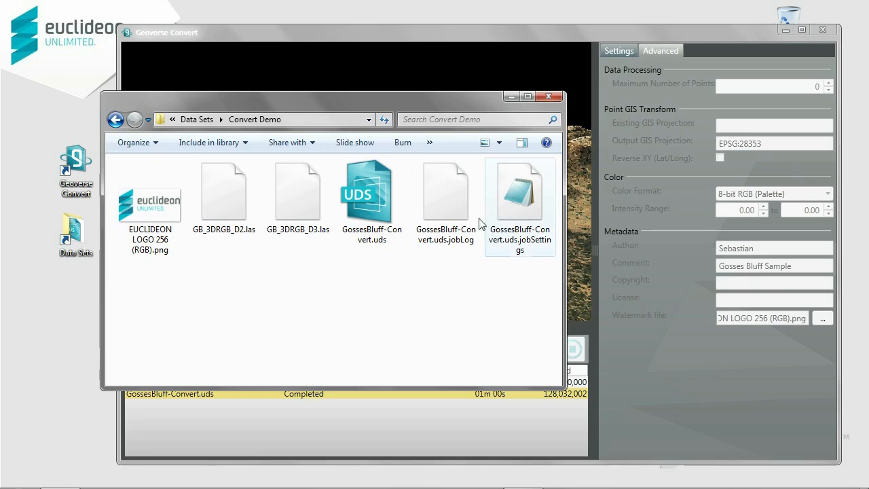
double_click(374, 218)
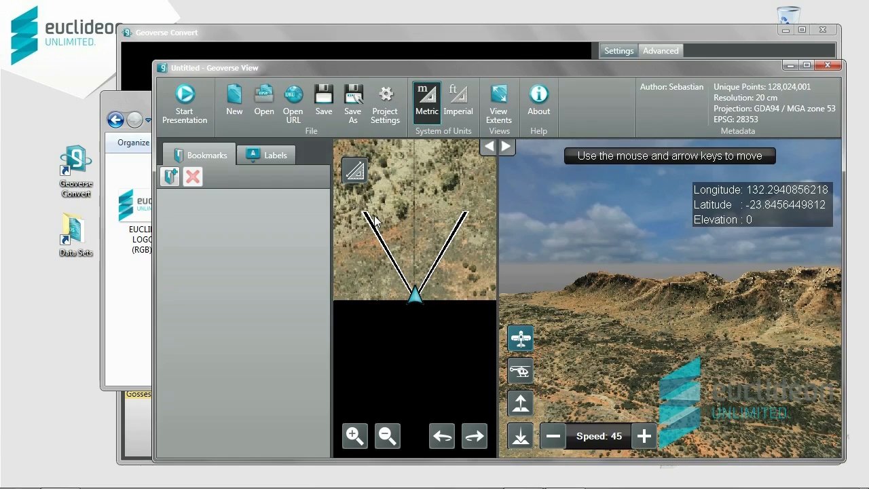
Start a full-screen presentation, hide the map, turn the view along the ridge, then exit presentation.
click(178, 103)
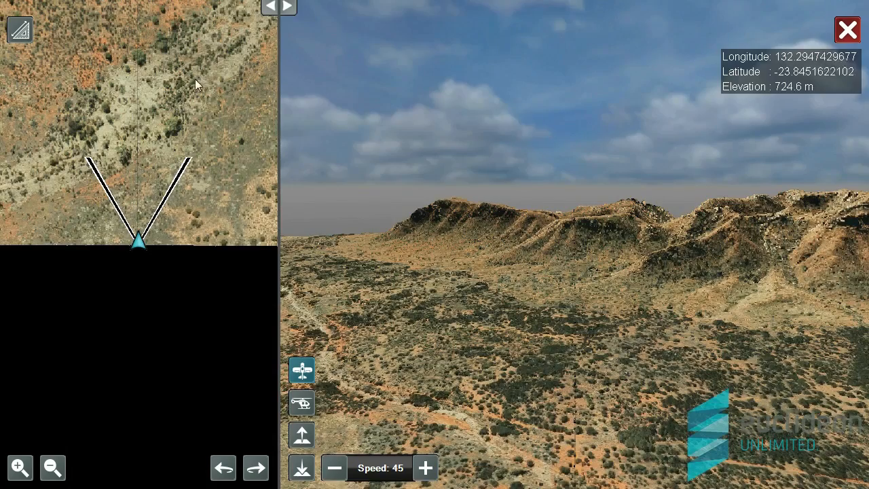
click(272, 7)
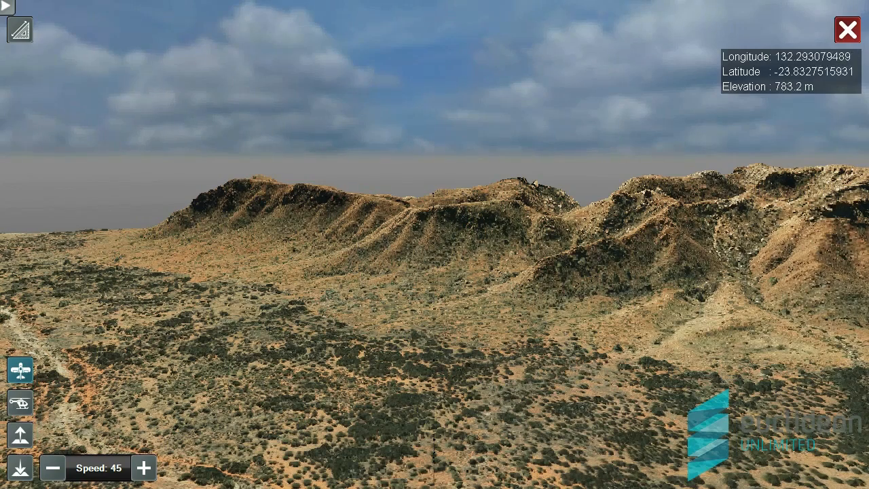
drag(359, 237, 480, 199)
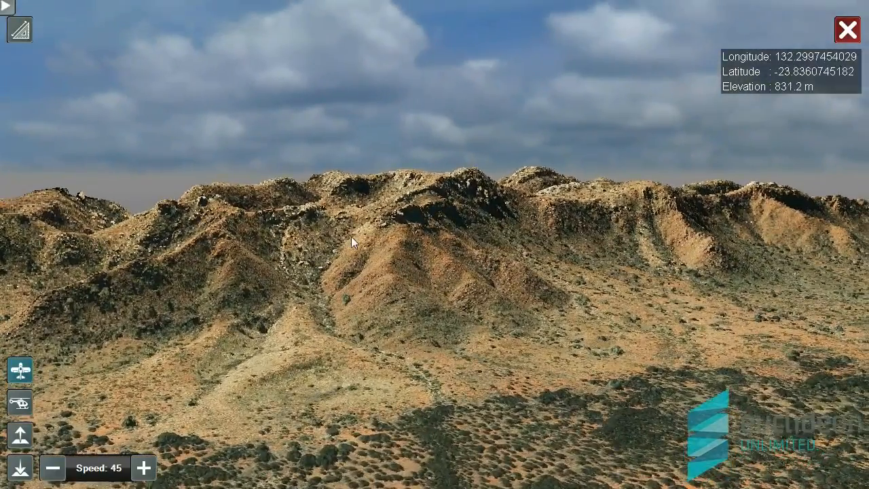
click(841, 39)
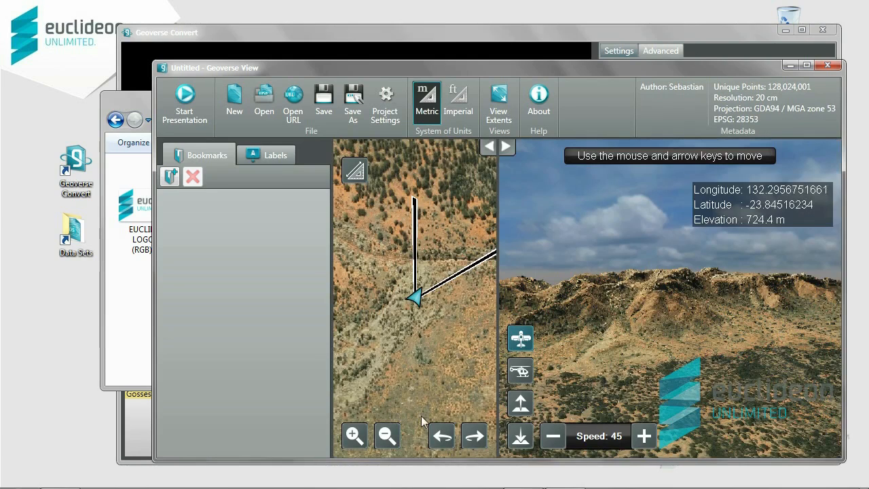
Turn on Display Map in the Project Settings Map Panel Options to show a street map.
click(391, 111)
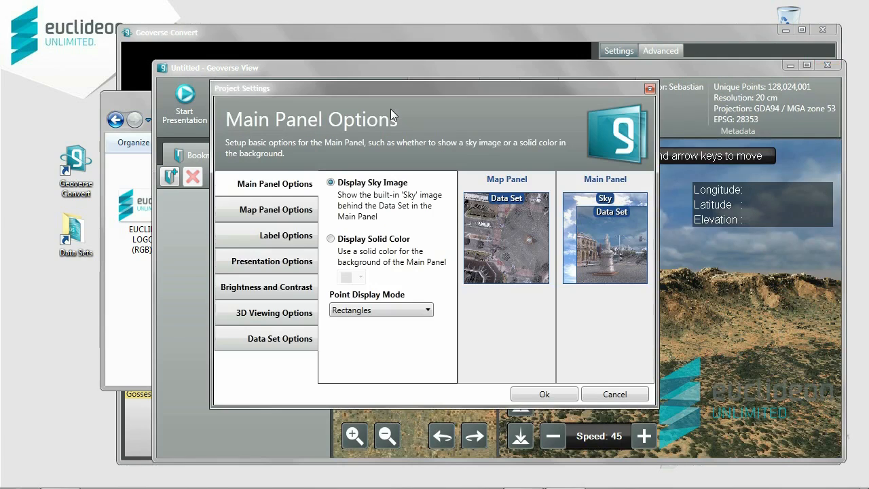
click(305, 212)
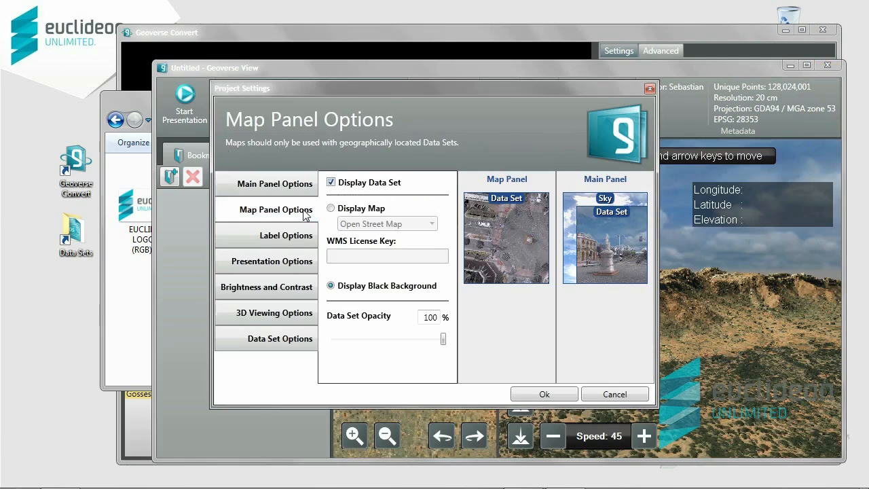
click(330, 209)
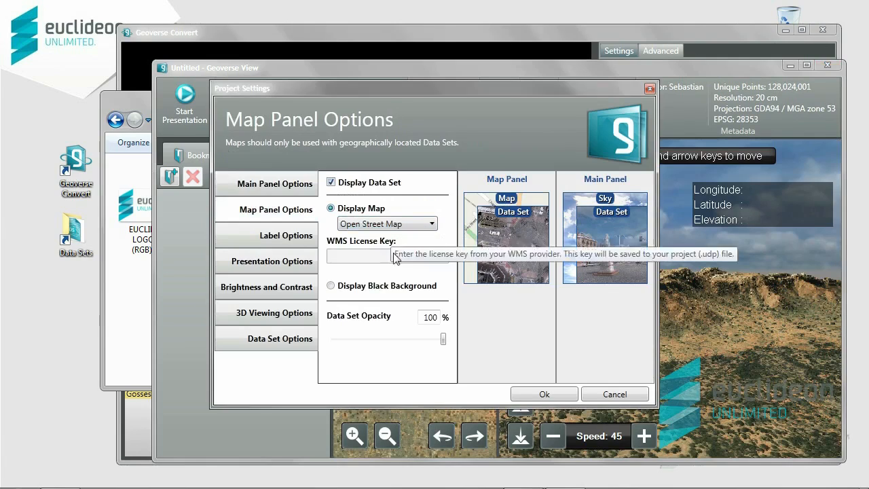
click(539, 390)
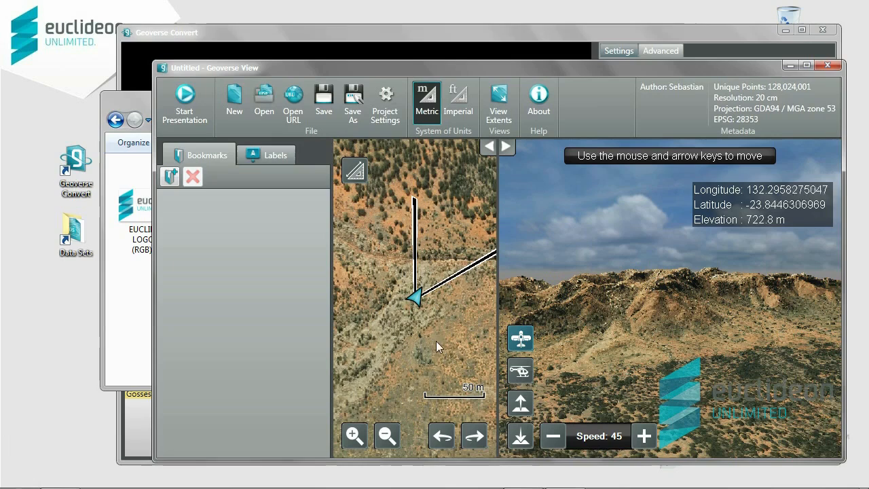
Zoom the map panel out until the data set's location in Australia is visible.
scroll(410, 337, down, 5)
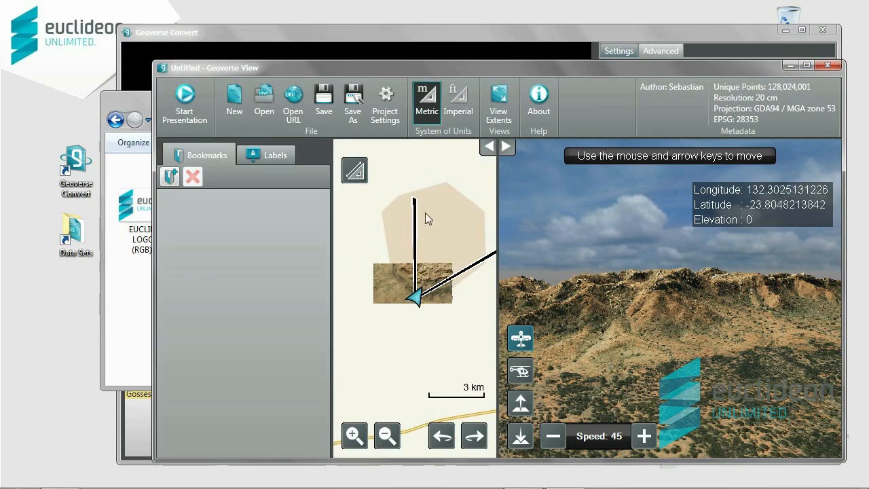
scroll(421, 319, down, 3)
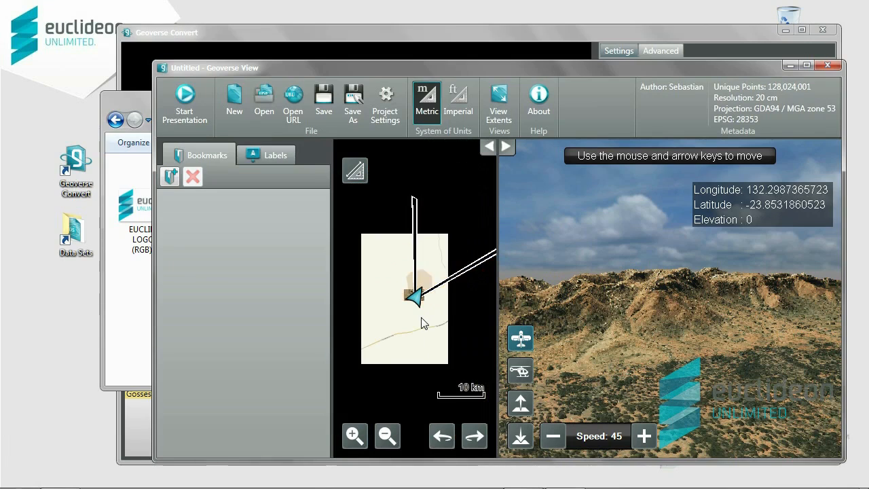
scroll(422, 318, down, 5)
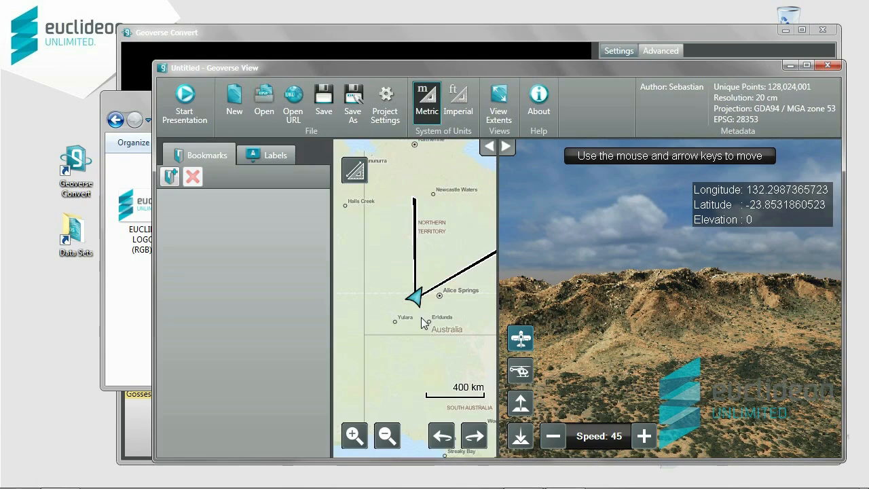
scroll(421, 318, down, 1)
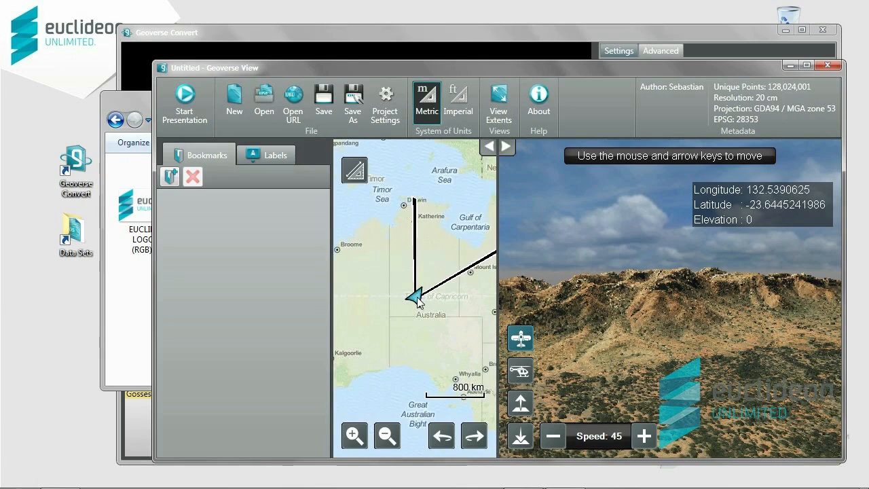
Close Geoverse View without saving and drag GossesBluff-Convert.uds.jobSettings into the Convert job queue.
click(827, 65)
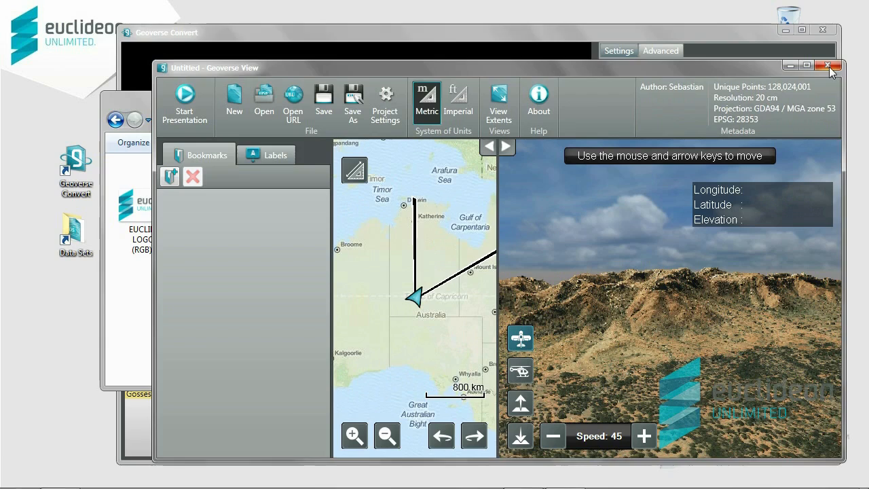
click(534, 279)
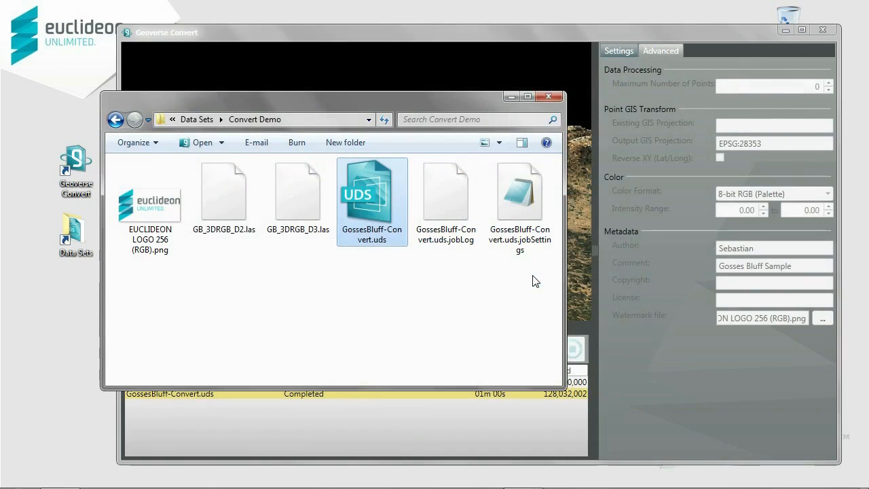
click(440, 267)
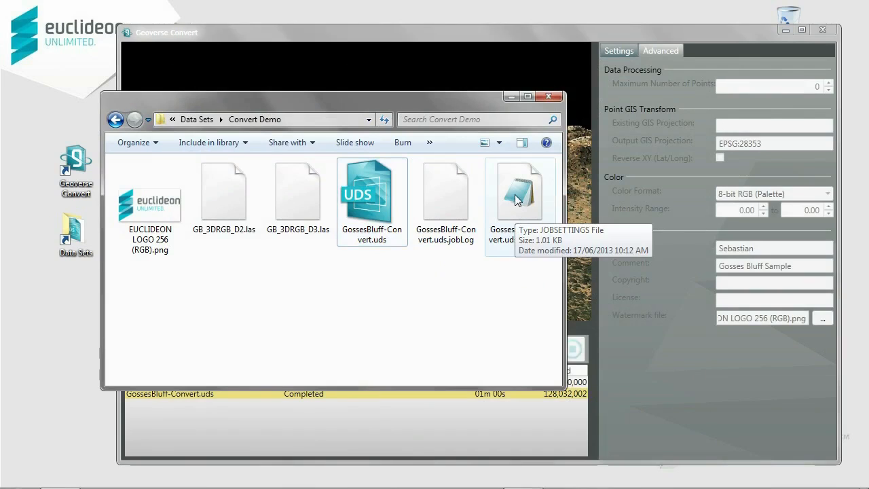
drag(516, 201, 523, 415)
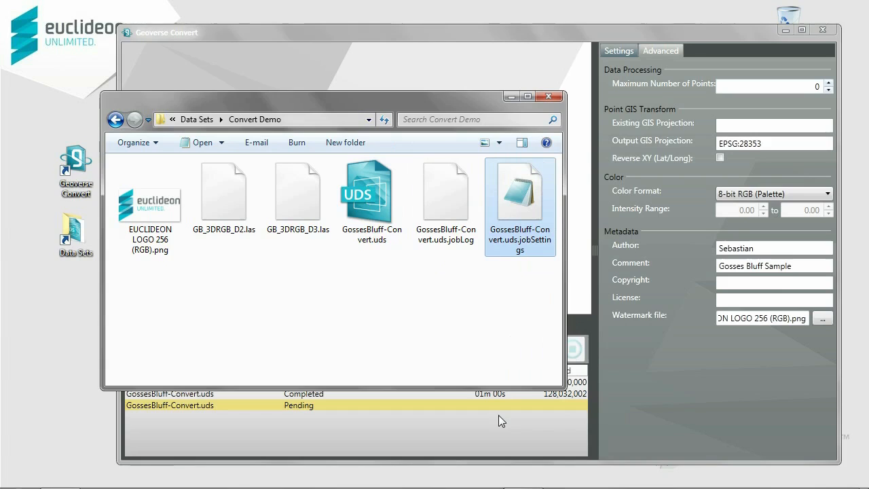
Close the Convert Demo folder and check the job's Settings: 20.00 cm resolution, two .las inputs.
click(548, 97)
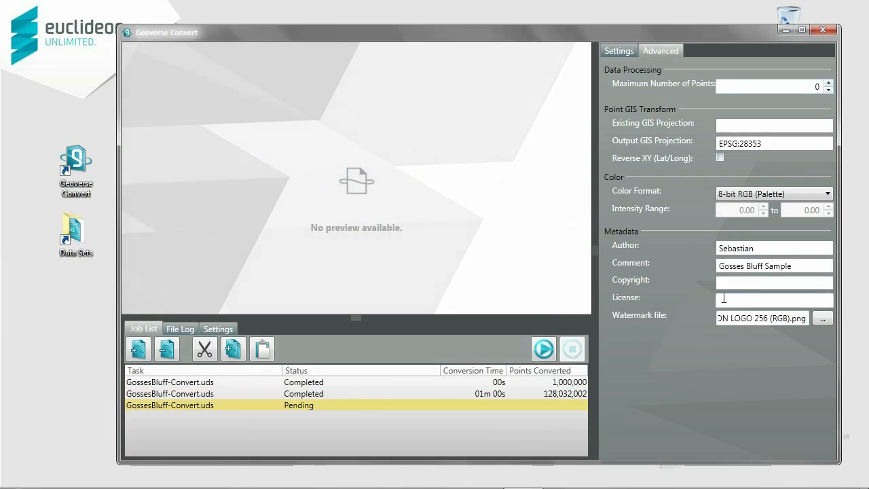
click(616, 51)
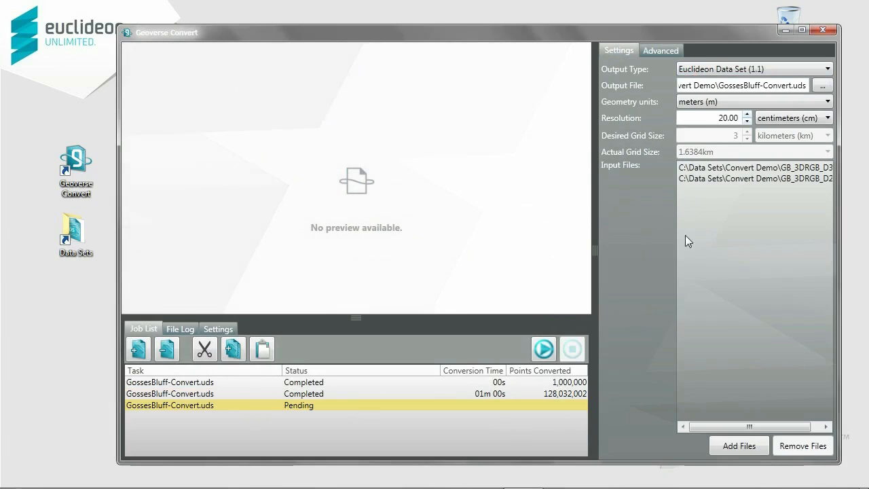